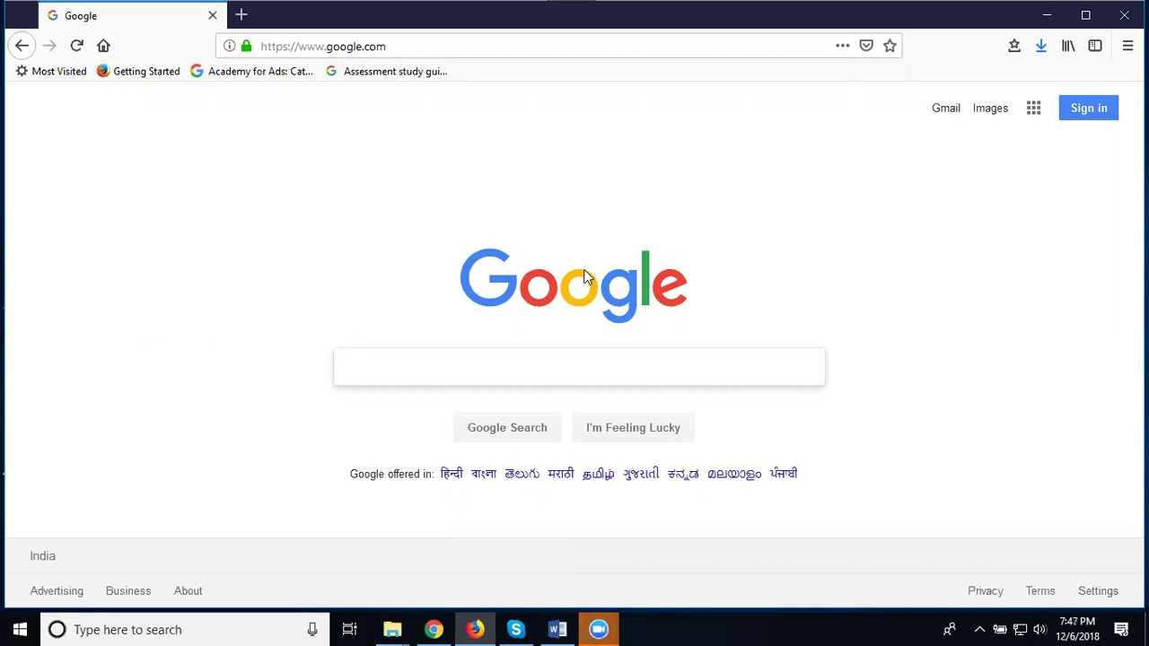
In a new tab, go to Google My Business and open the Rakesh Tech Solutions dashboard
left_click(242, 15)
type("bu")
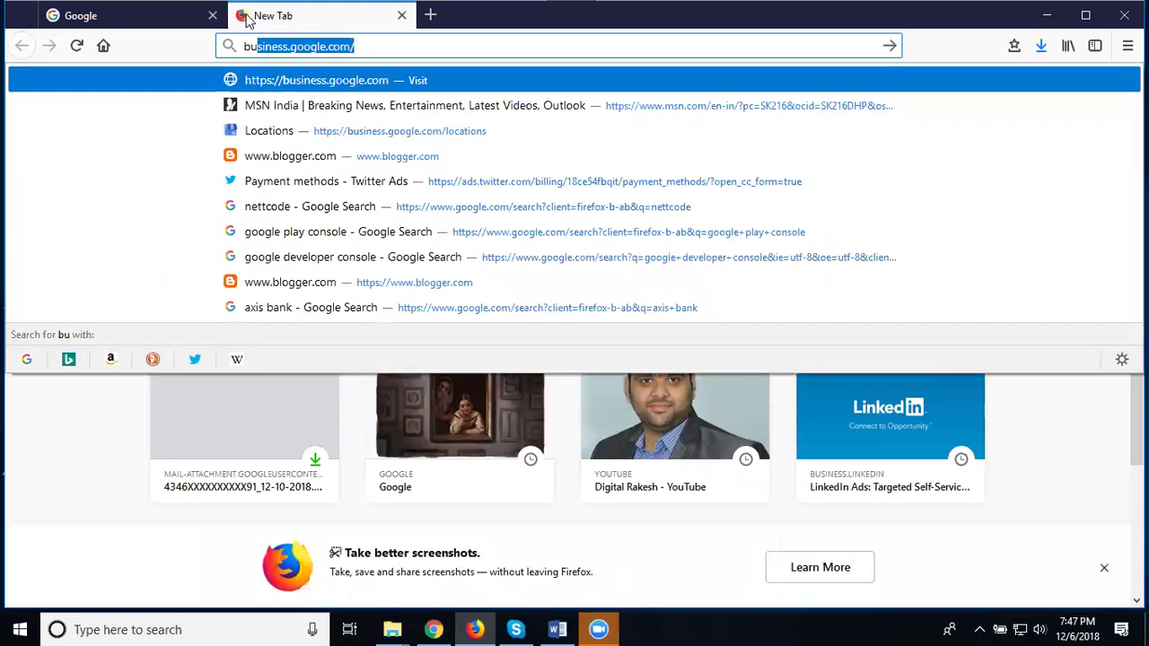
type("s")
key("Return")
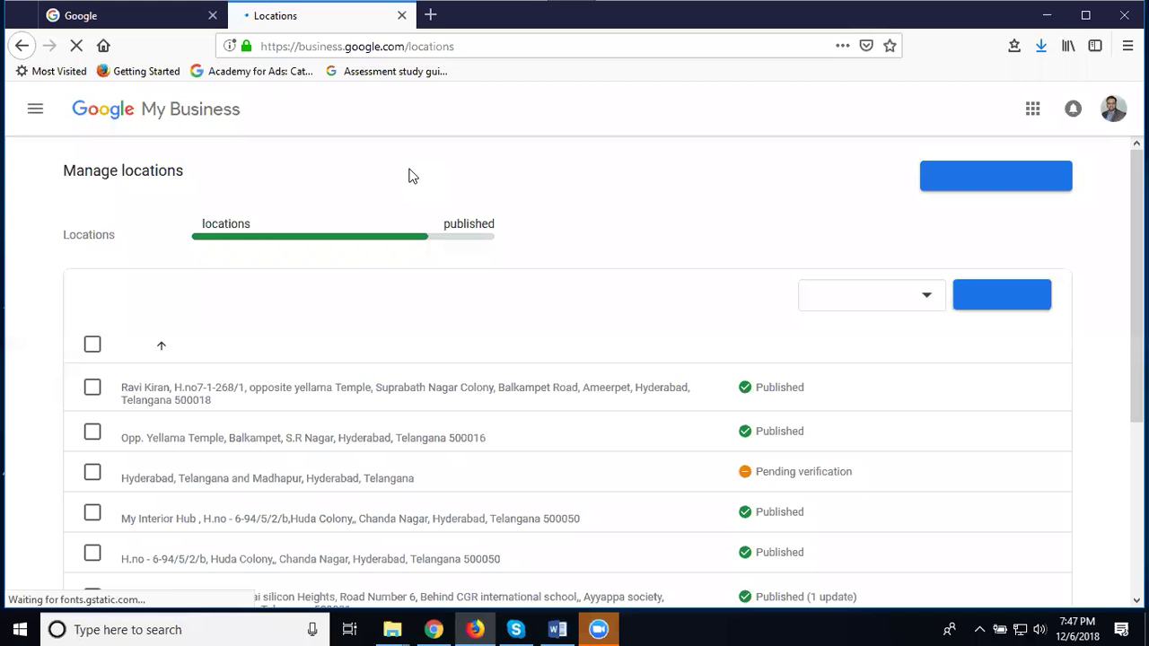
scroll(406, 258, "down", 5)
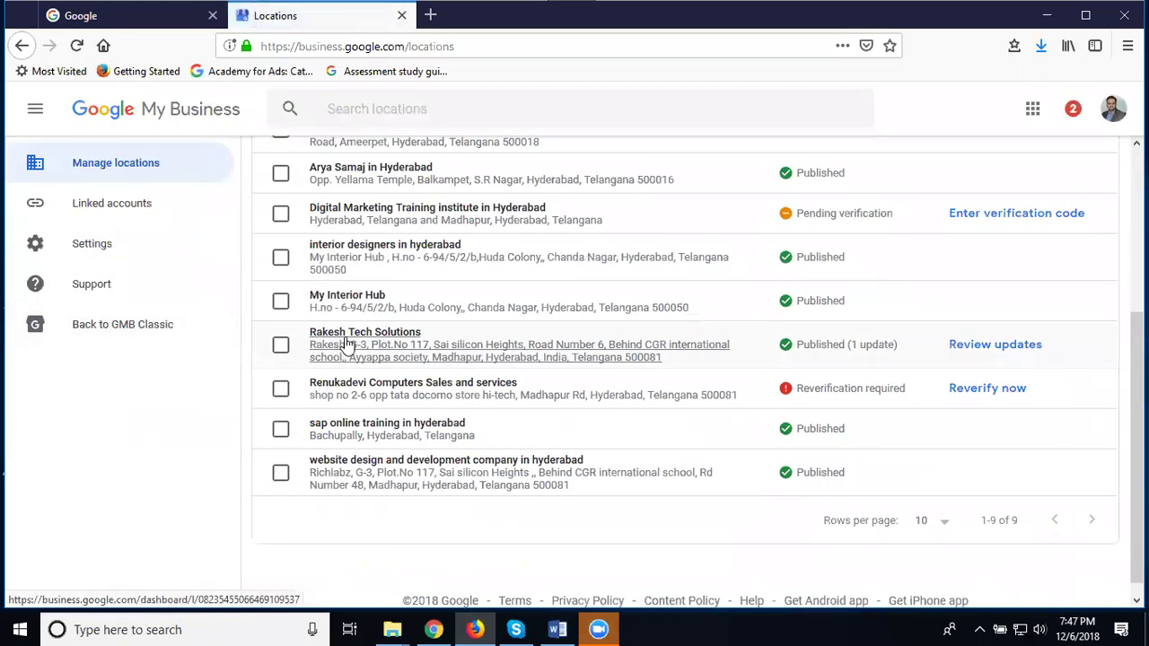
left_click(347, 344)
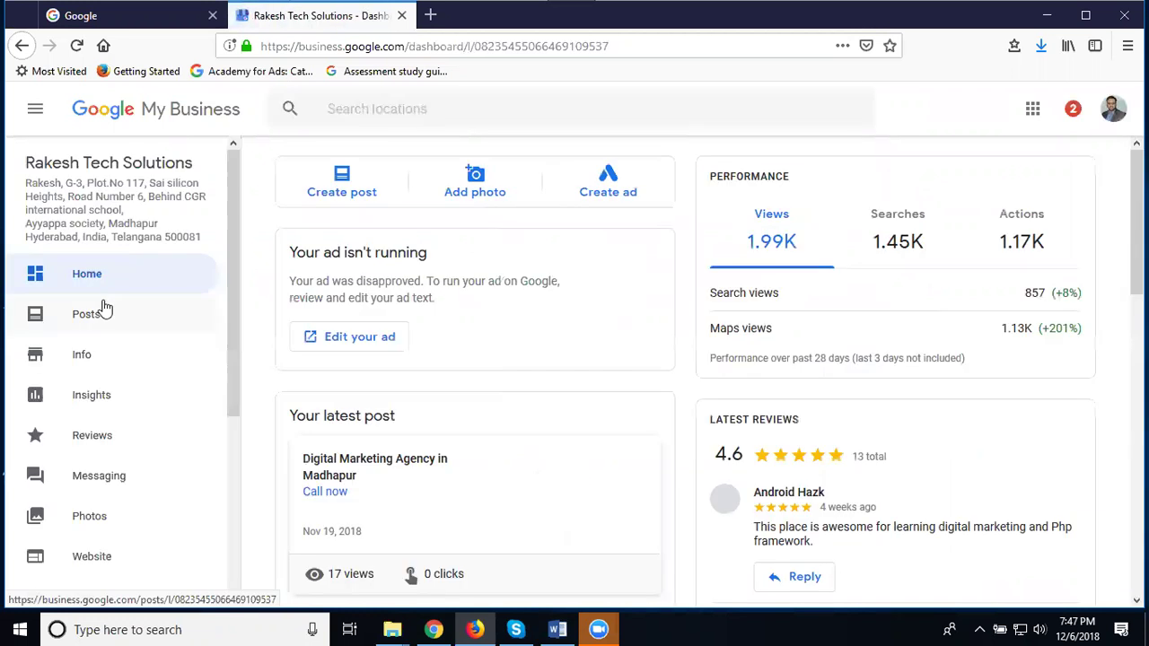
scroll(102, 310, "down", 3)
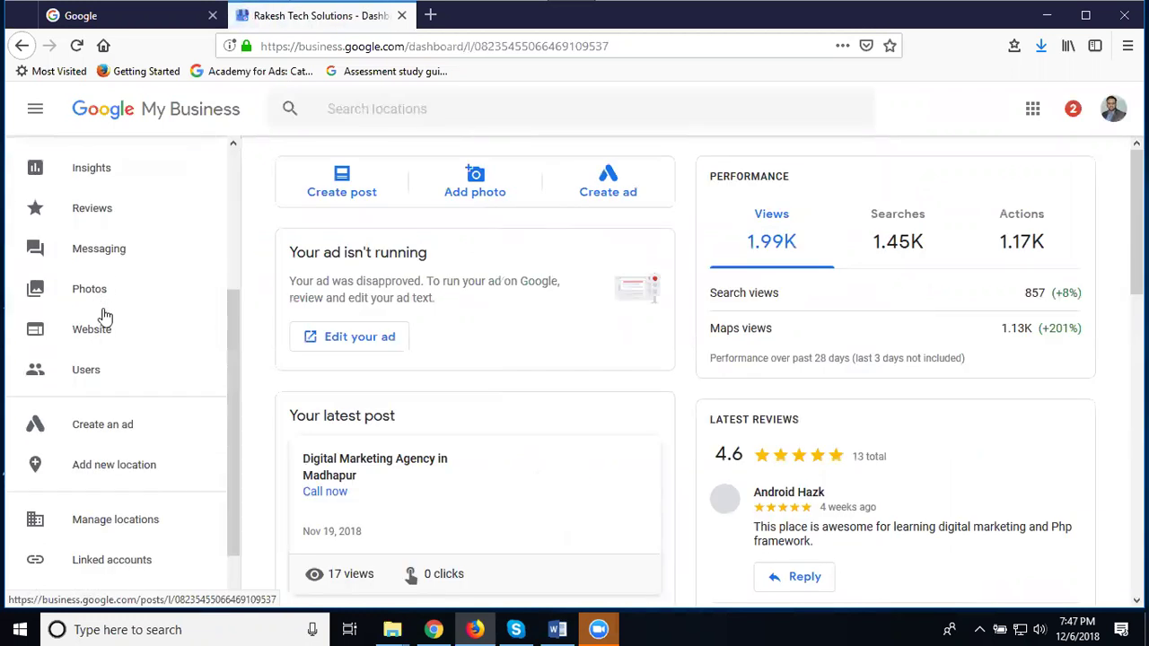
Launch AdWords Express from Create an ad and scroll through the inactive Digital Marketing Training ads
left_click(104, 425)
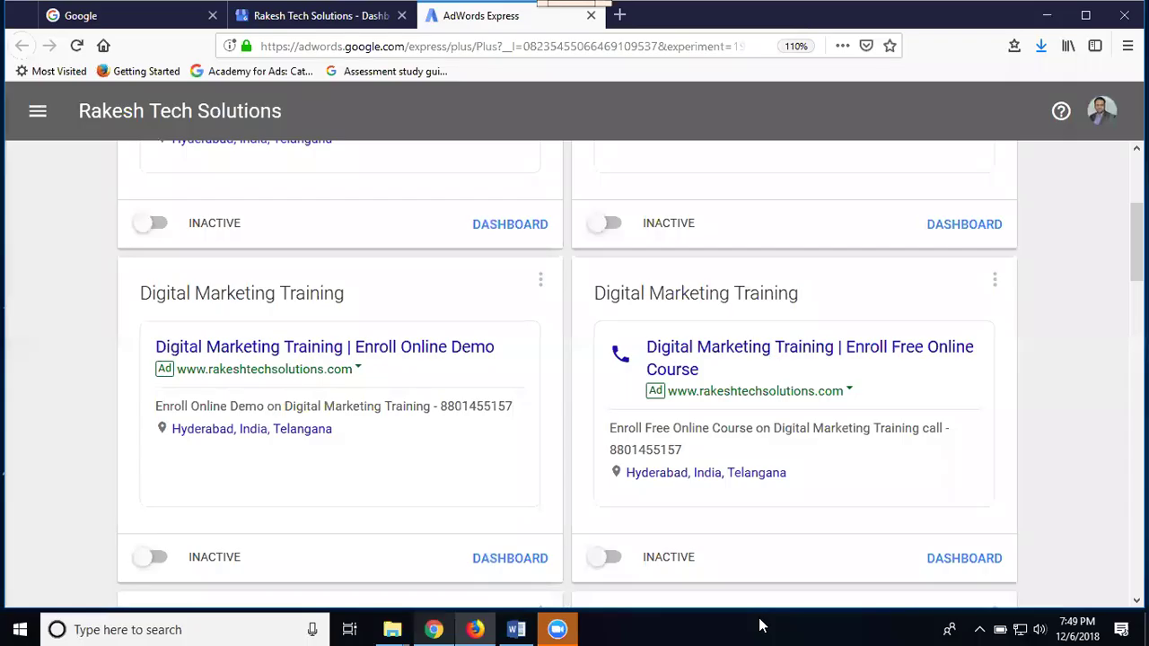
scroll(964, 385, "down", 15)
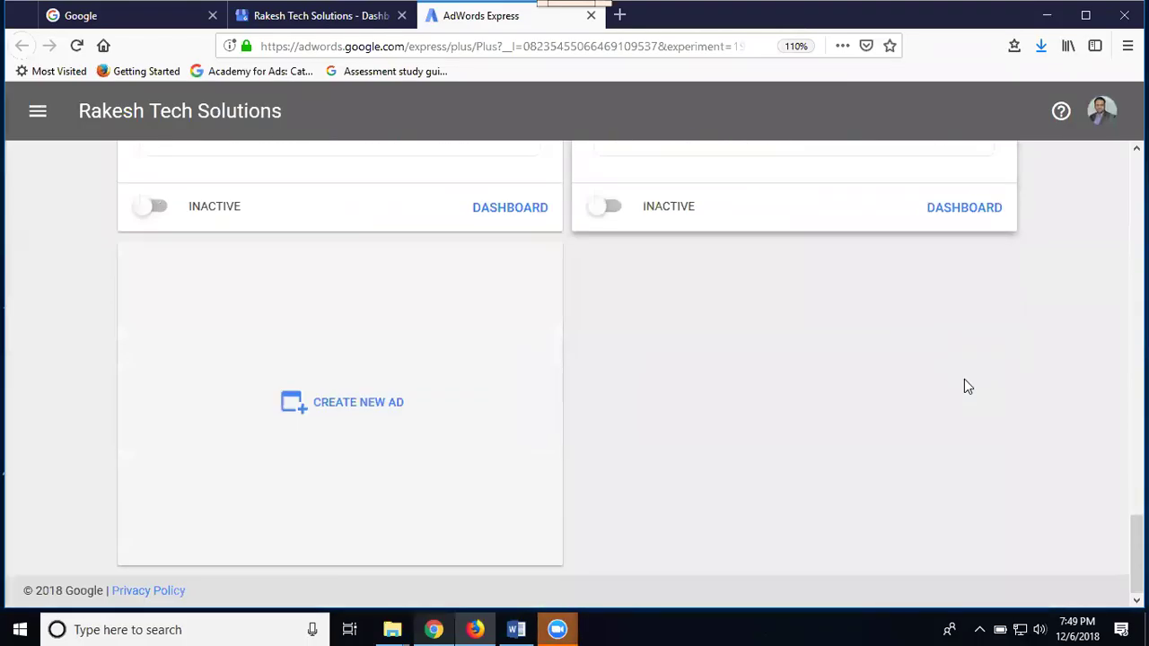
Start a new ad and expand the Visit your storefront goal's details
left_click(374, 403)
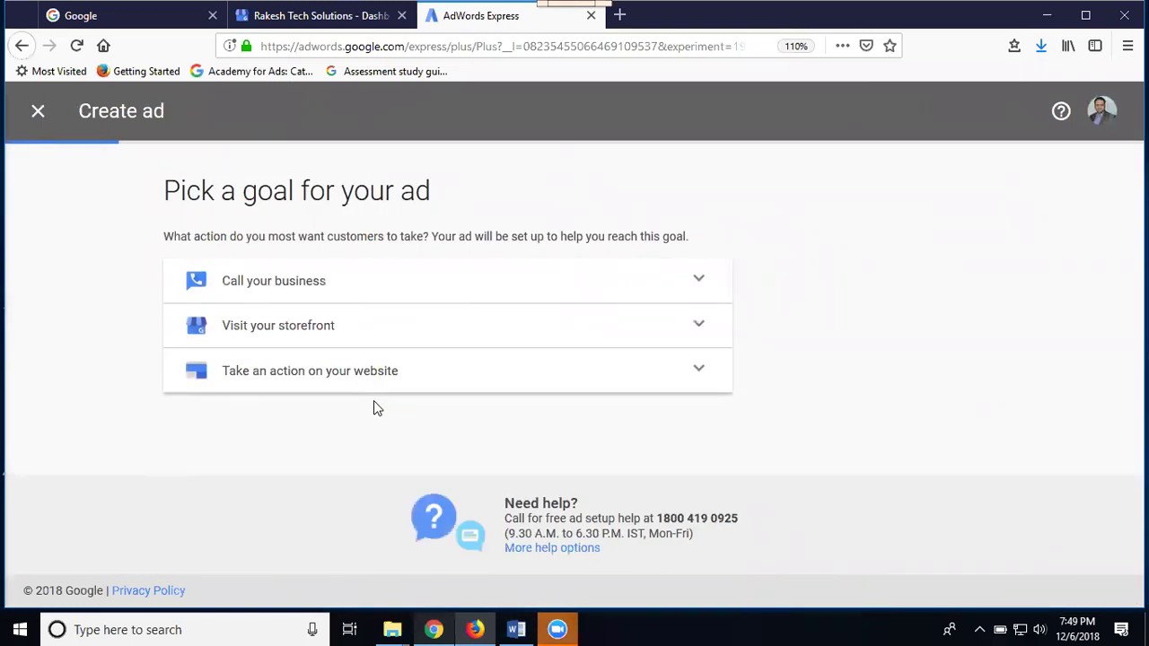
left_click(349, 331)
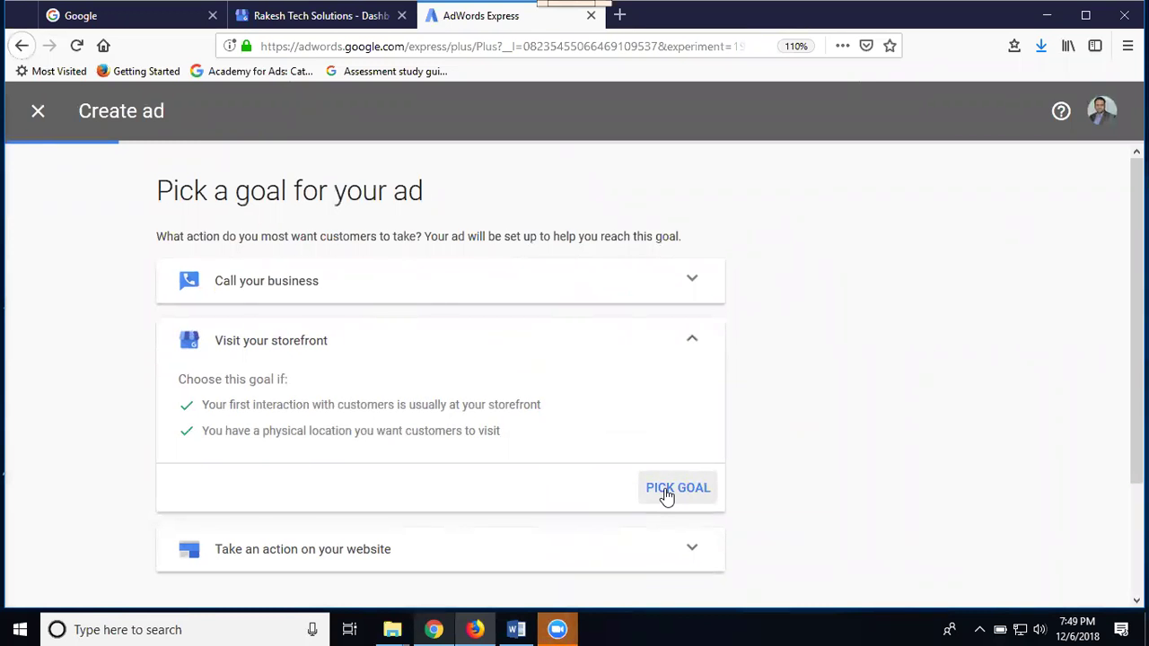
Pick Visit your storefront as the goal and target a 51 km radius near the business
left_click(666, 491)
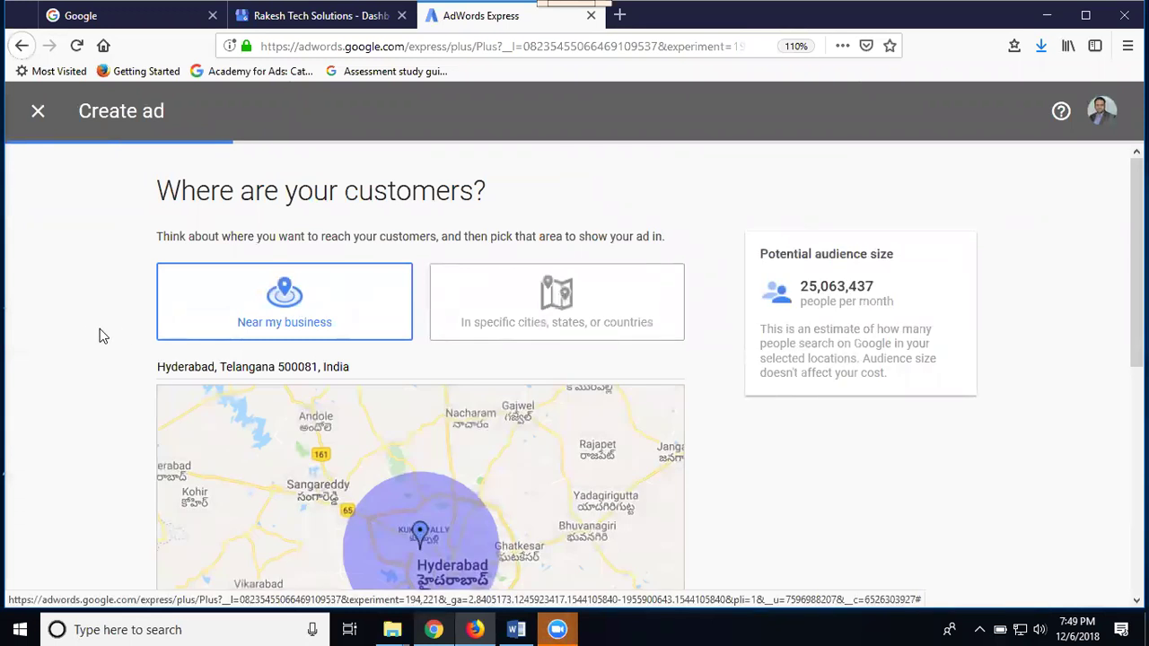
scroll(96, 336, "down", 5)
left_click_drag(414, 341, 643, 337)
left_click_drag(575, 338, 539, 334)
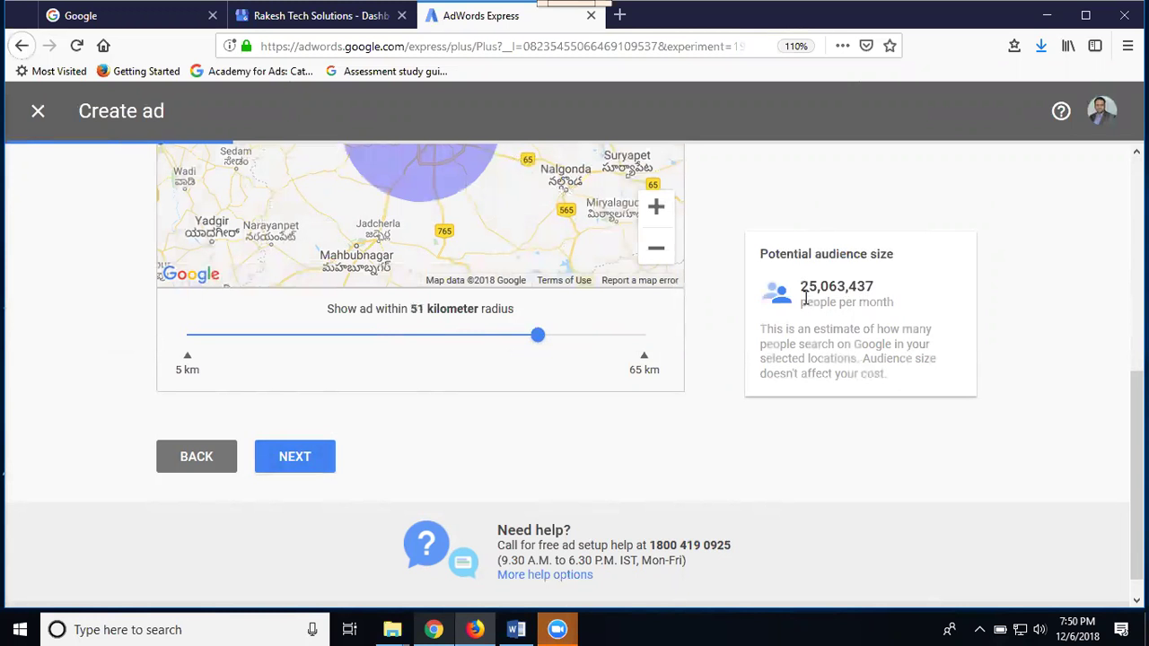
left_click(280, 458)
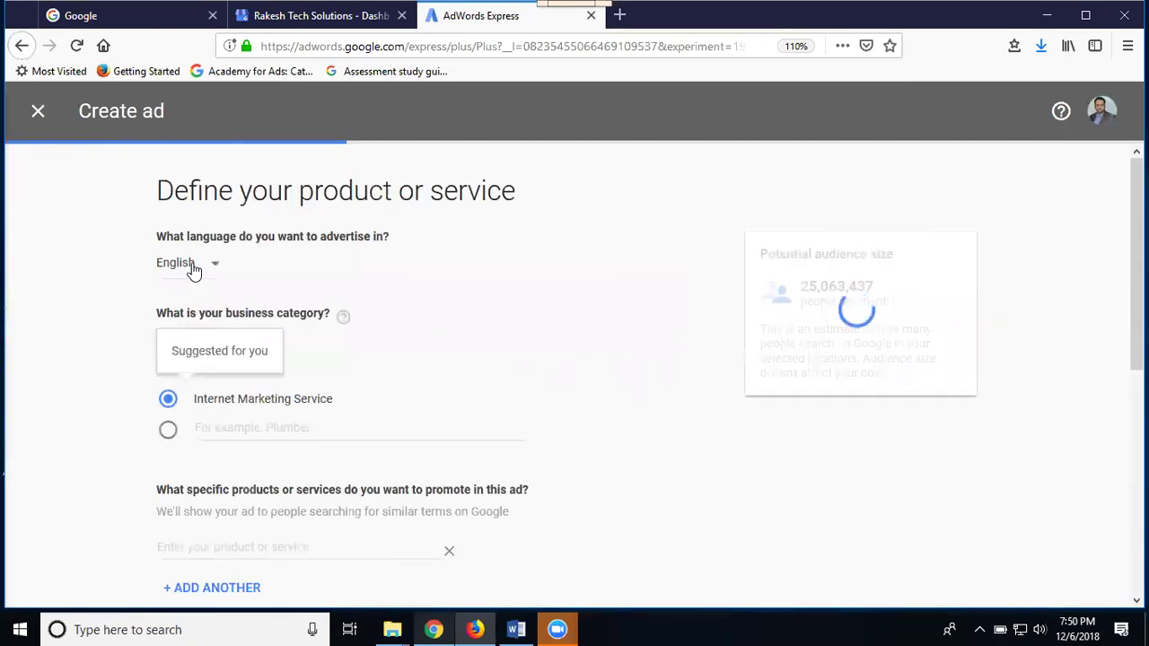
Use a custom business category, replacing Internet Marketing Service with Digital Marketing Agency
scroll(204, 371, "down", 3)
left_click(168, 260)
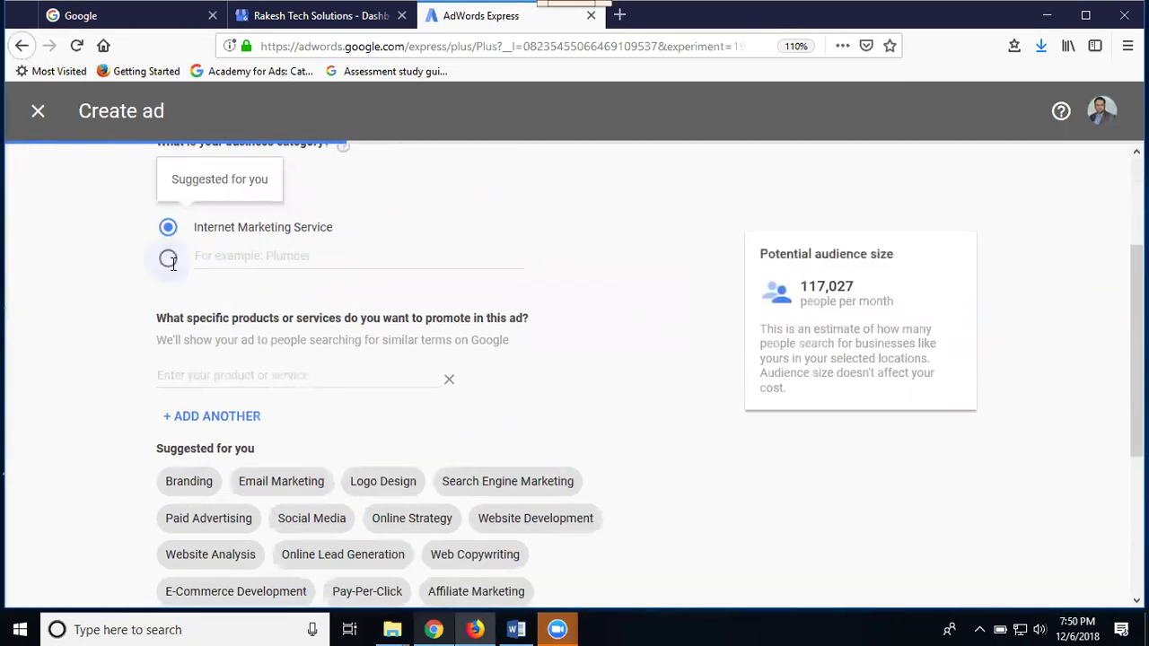
left_click(239, 195)
type("D")
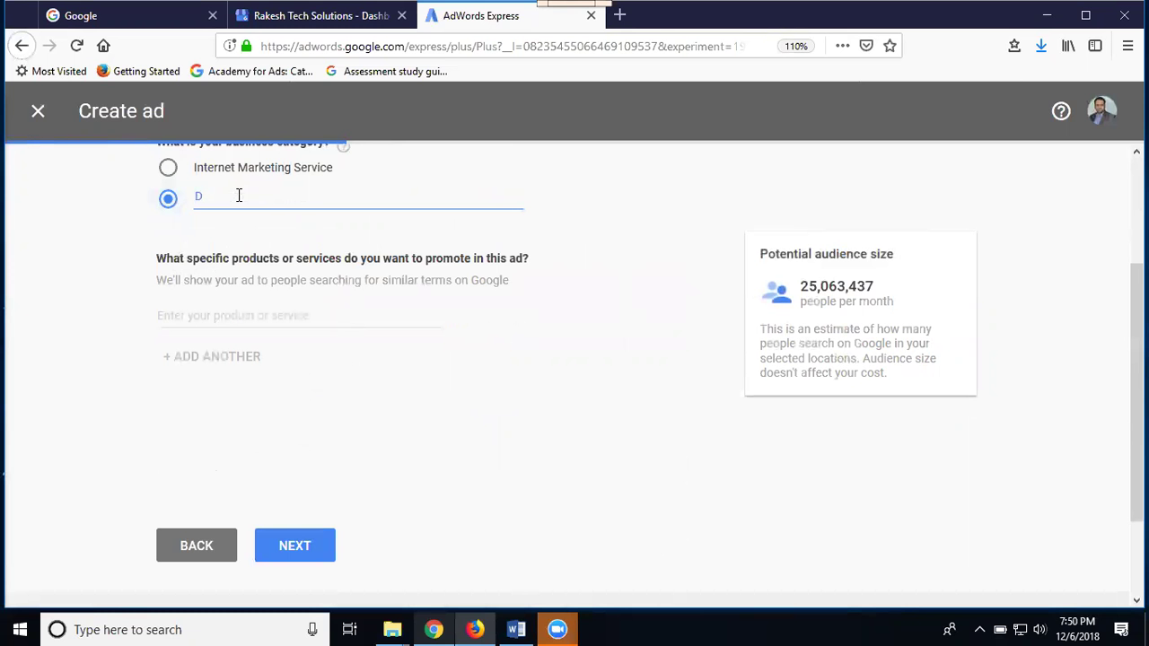
type("igital ma")
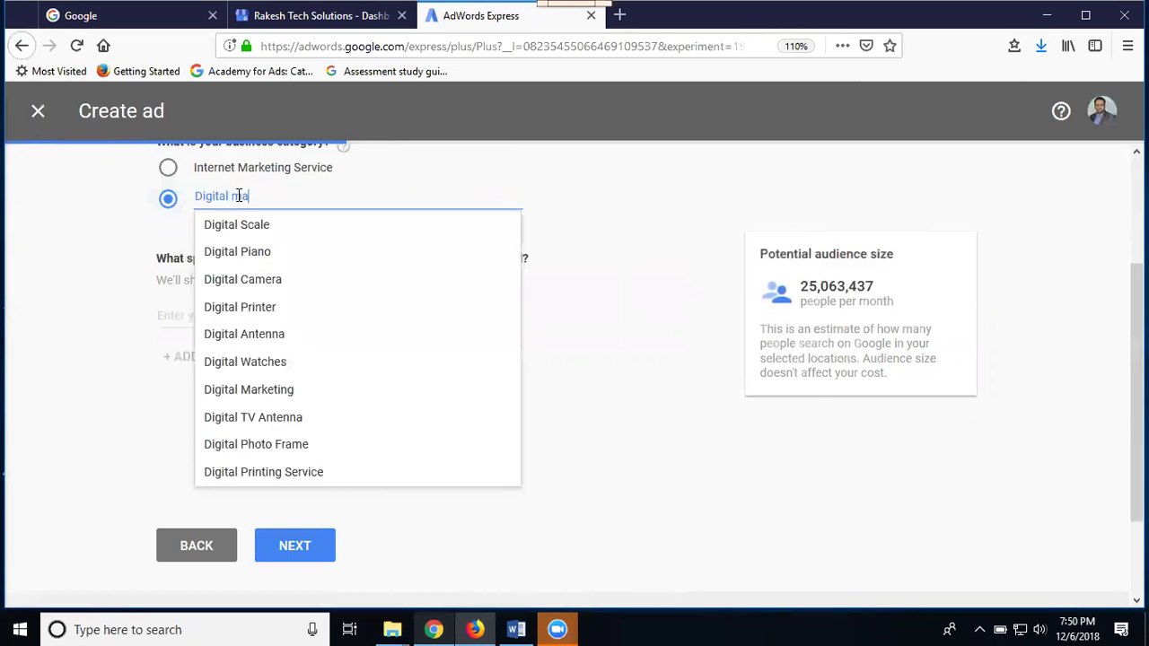
type("rketing services")
left_click(88, 258)
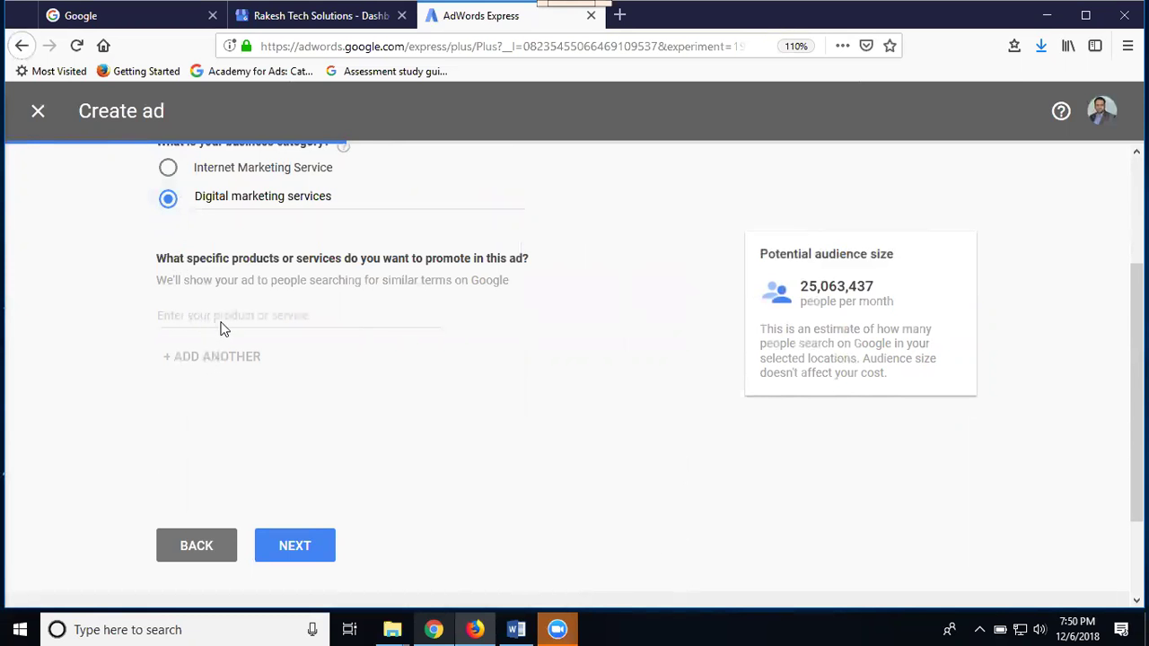
scroll(236, 330, "up", 2)
left_click(353, 281)
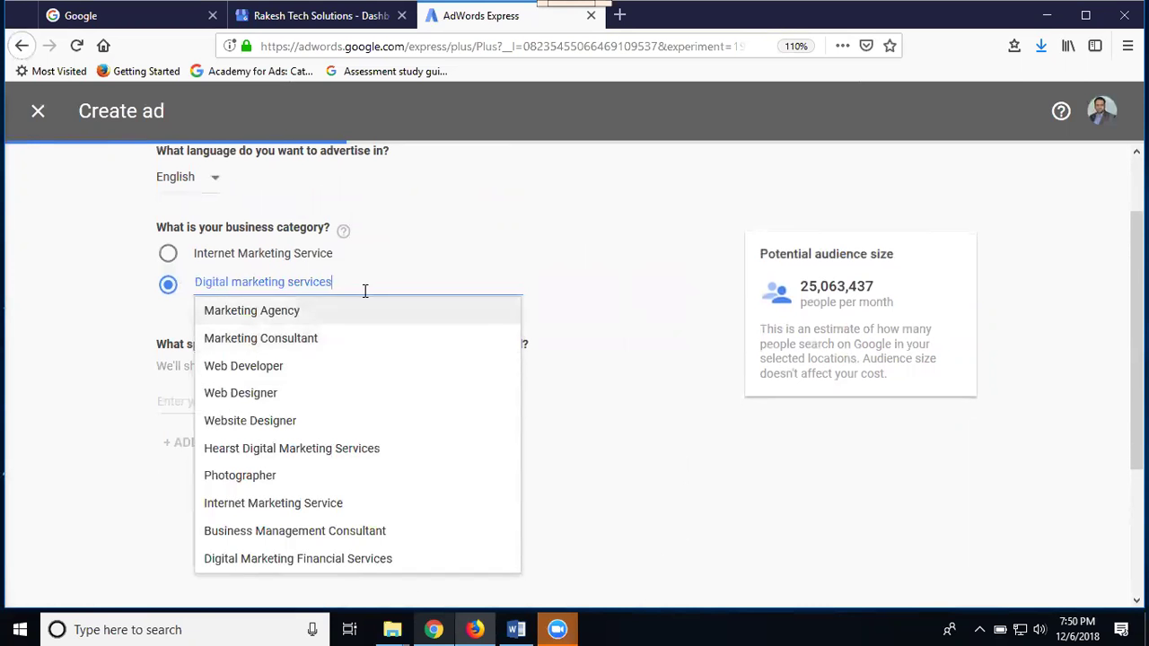
key("BackSpace")
key("BackSpace")
key("BackSpace")
key("BackSpace")
key("BackSpace")
key("BackSpace")
key("BackSpace")
key("BackSpace")
key("BackSpace")
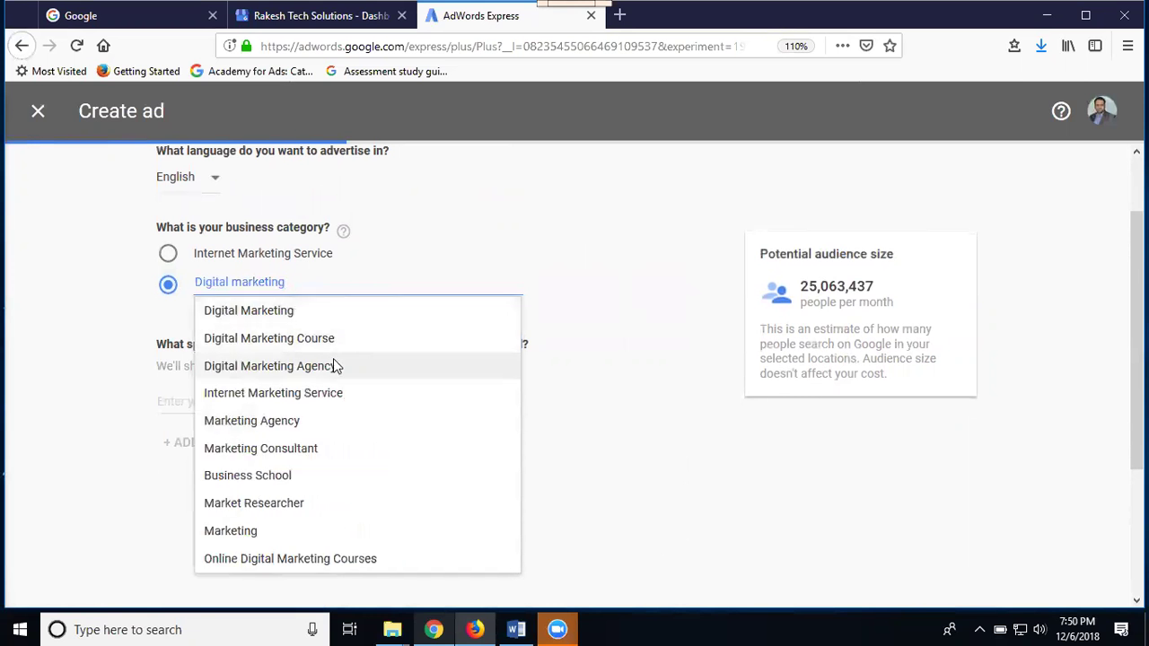
left_click(332, 393)
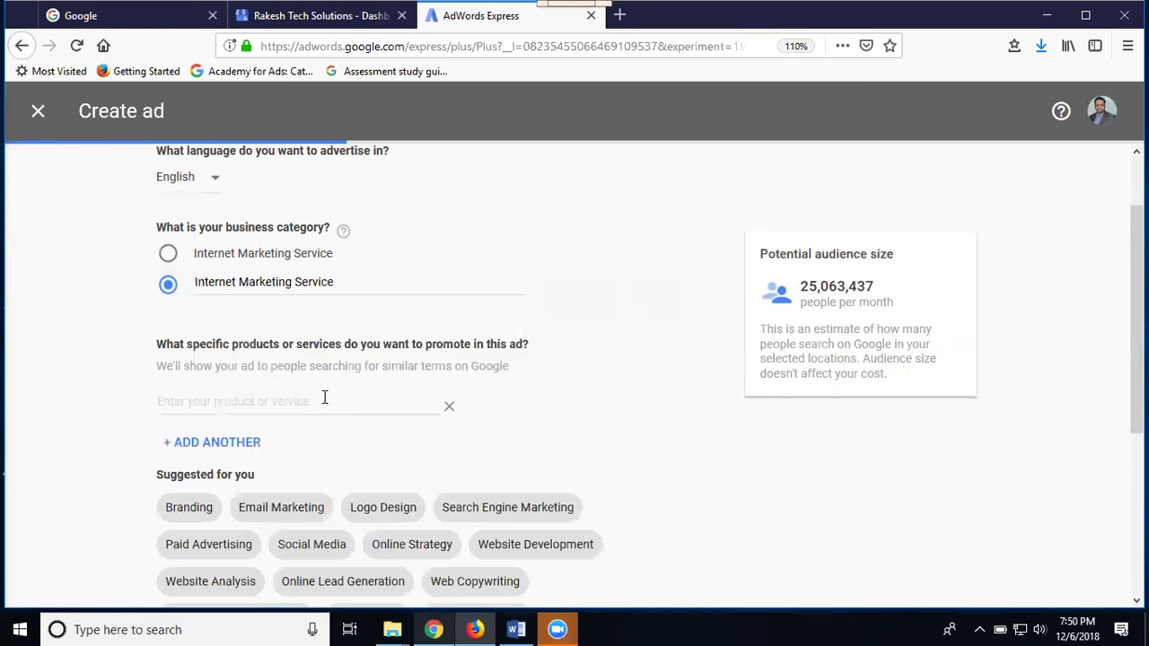
triple_click(301, 282)
type("D")
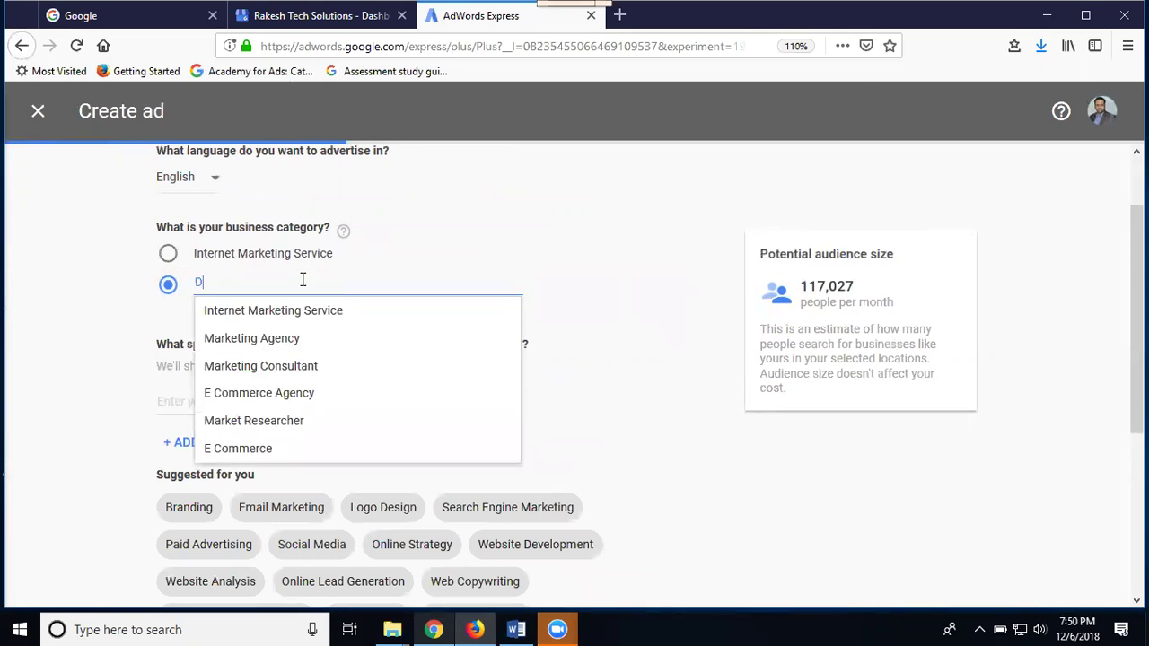
type("igital marketing")
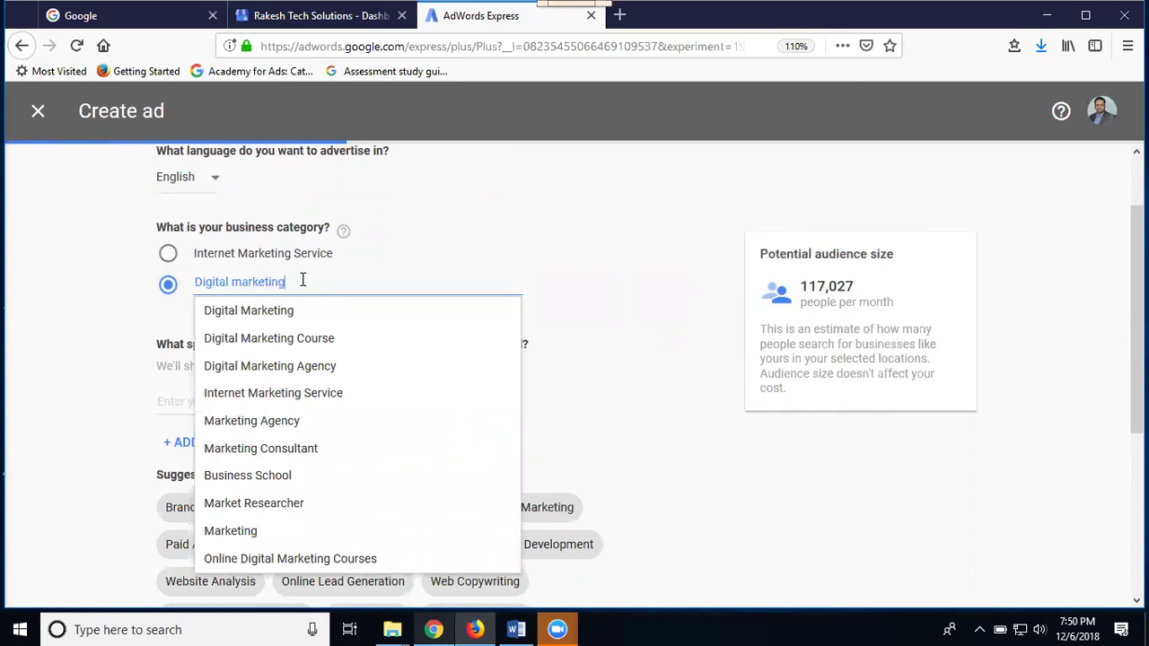
left_click(297, 366)
List two products: 'Digital marketing services' and 'Digital Marketing consultant'
scroll(436, 329, "down", 2)
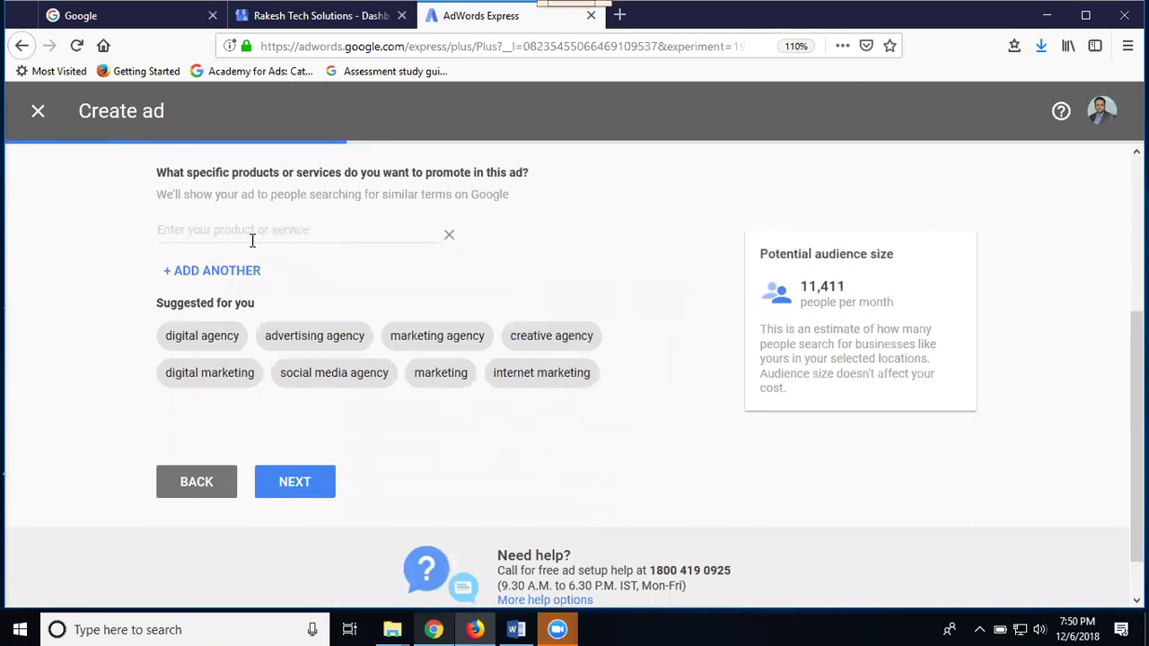
left_click(231, 274)
left_click(231, 226)
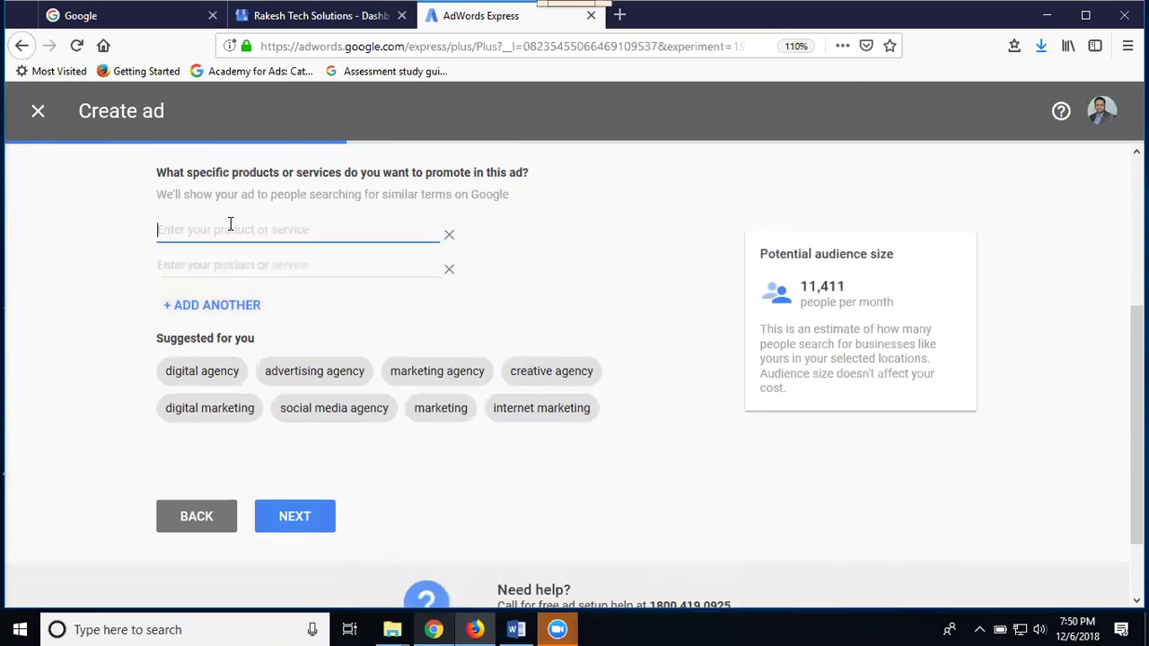
type("Digit")
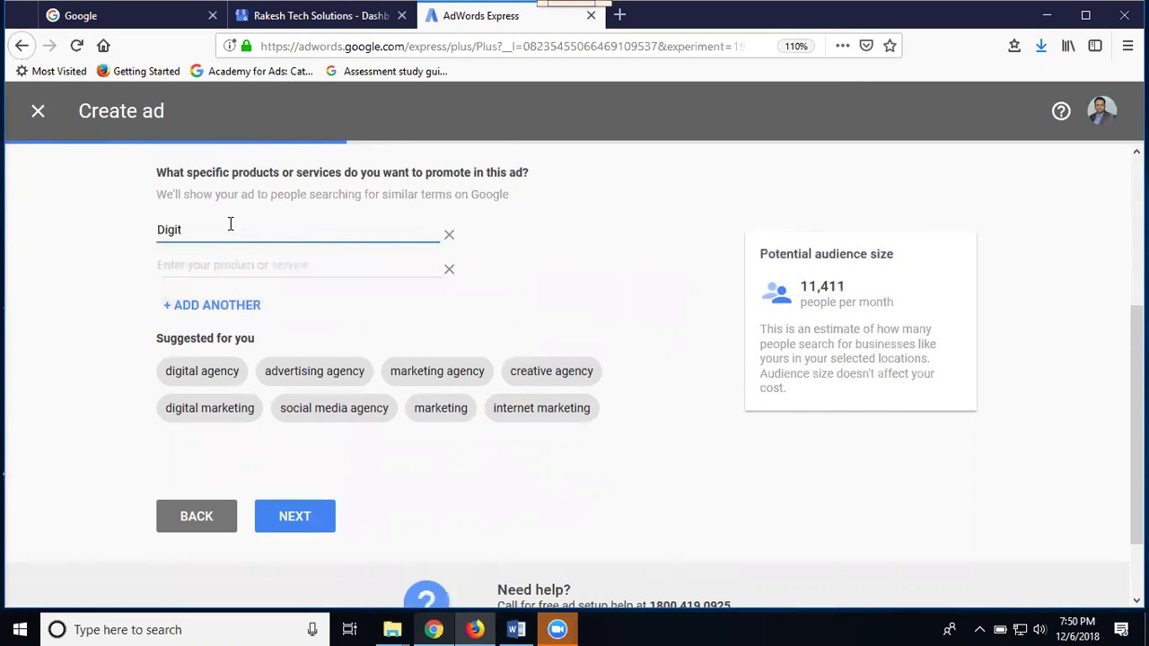
type("al marketing services")
left_click(258, 267)
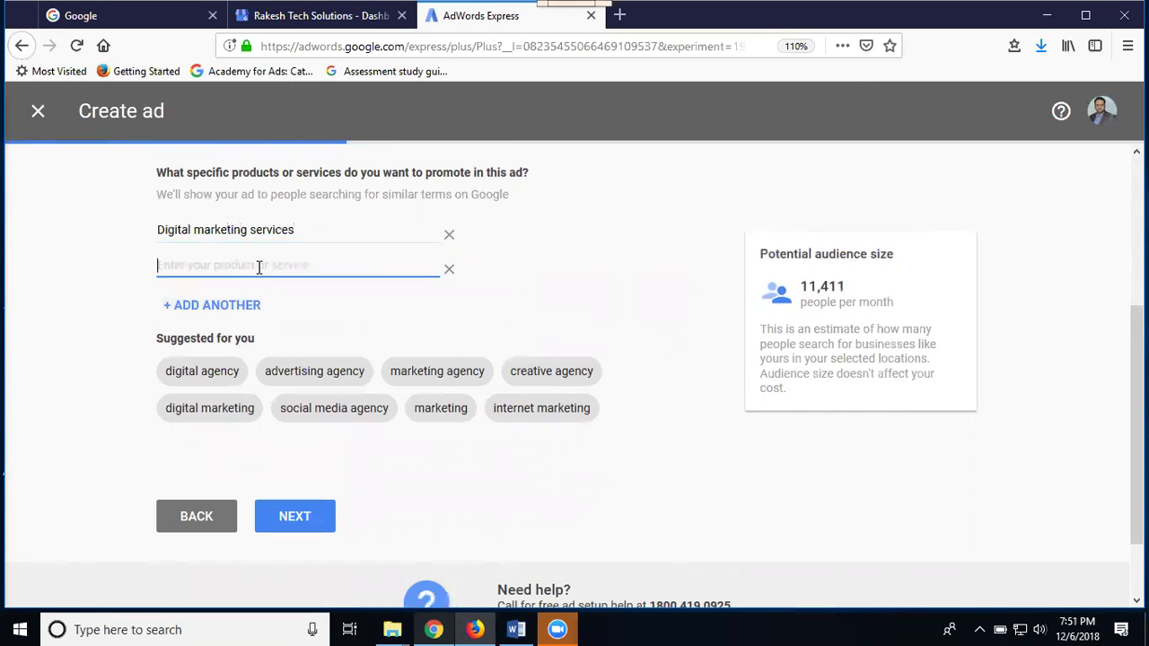
type("Digital Marketing")
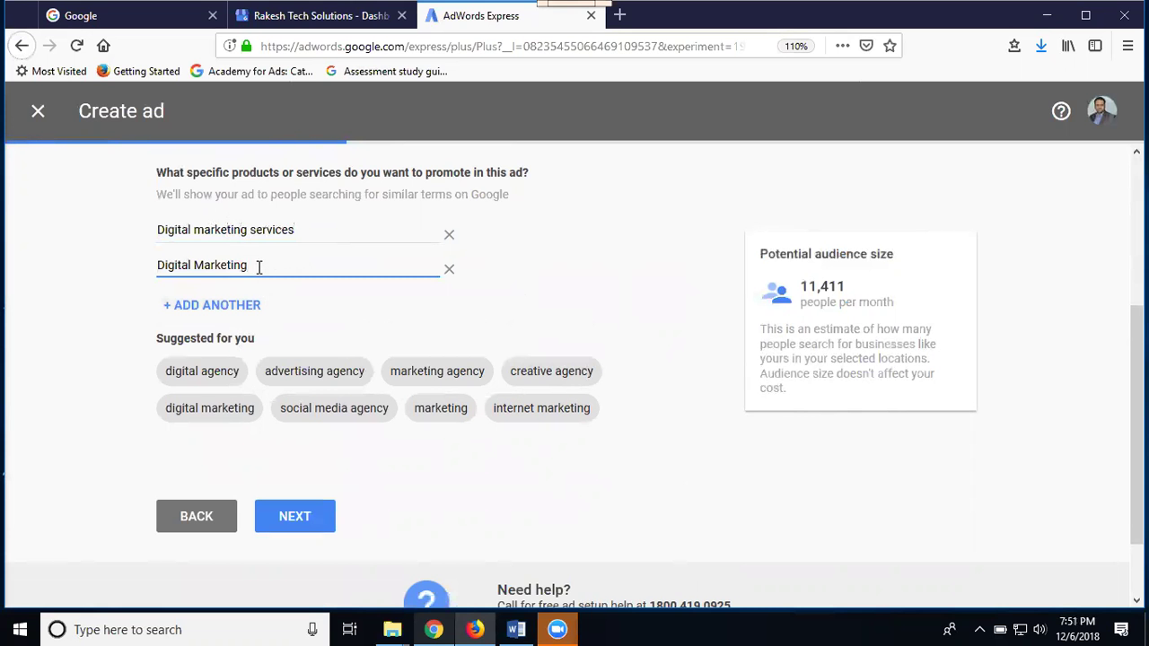
type(" consultant")
Continue to the ad text and enter headline 1 'Digital Marketing Consultant'
left_click(300, 523)
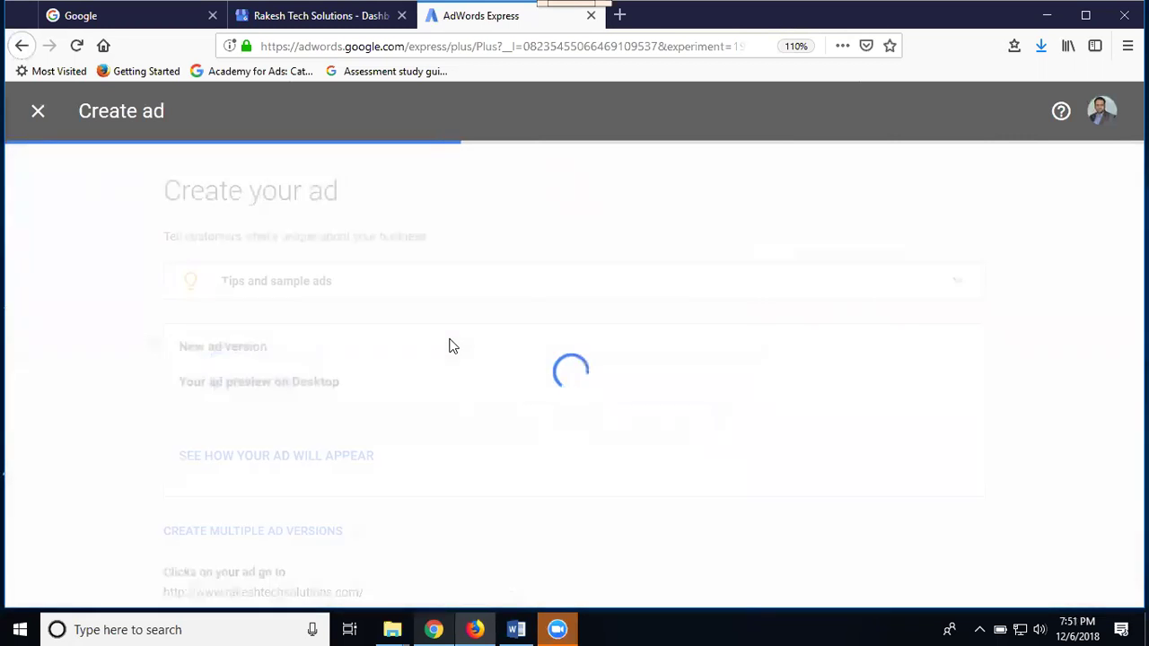
scroll(377, 350, "down", 2)
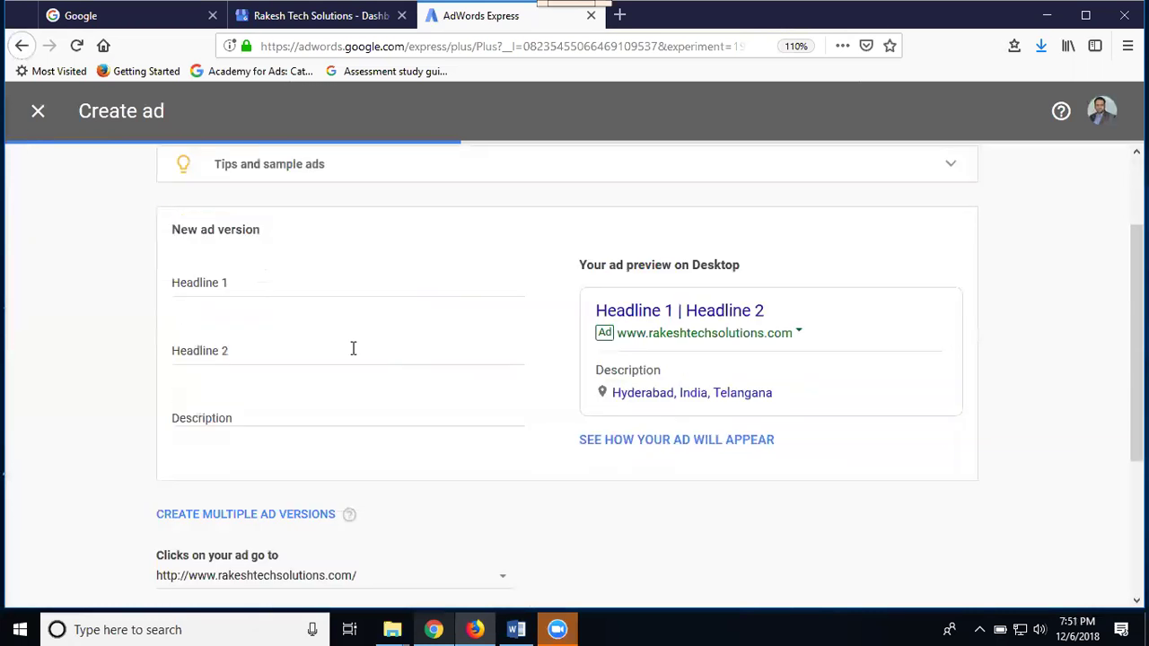
scroll(353, 349, "down", 1)
left_click(232, 229)
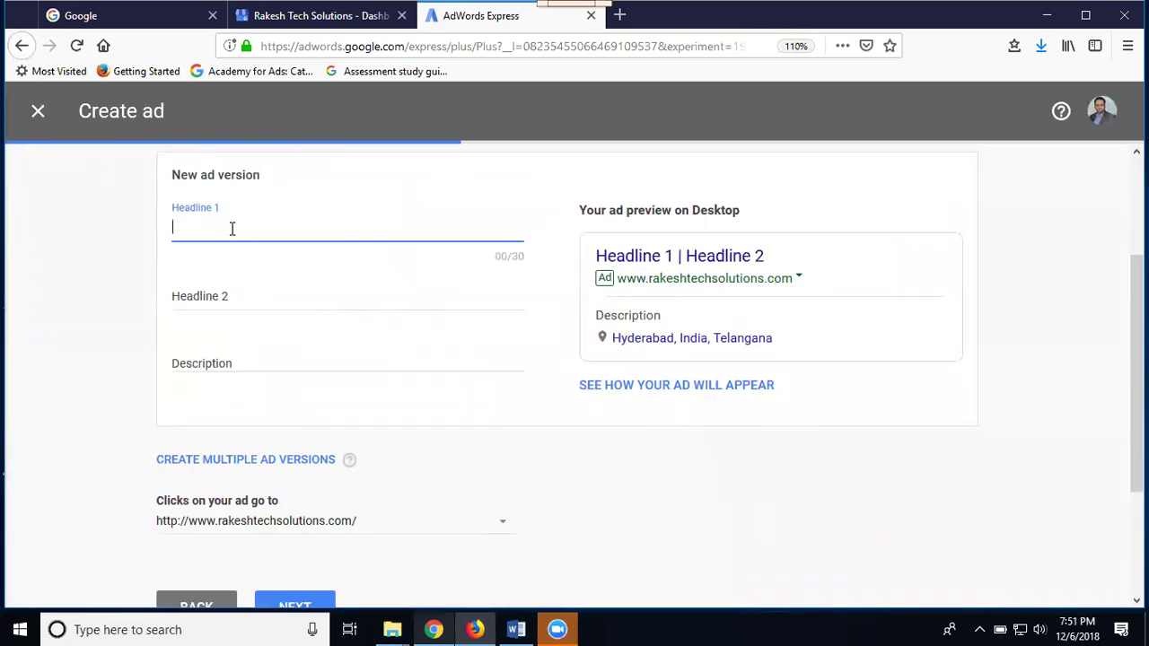
left_click(223, 293)
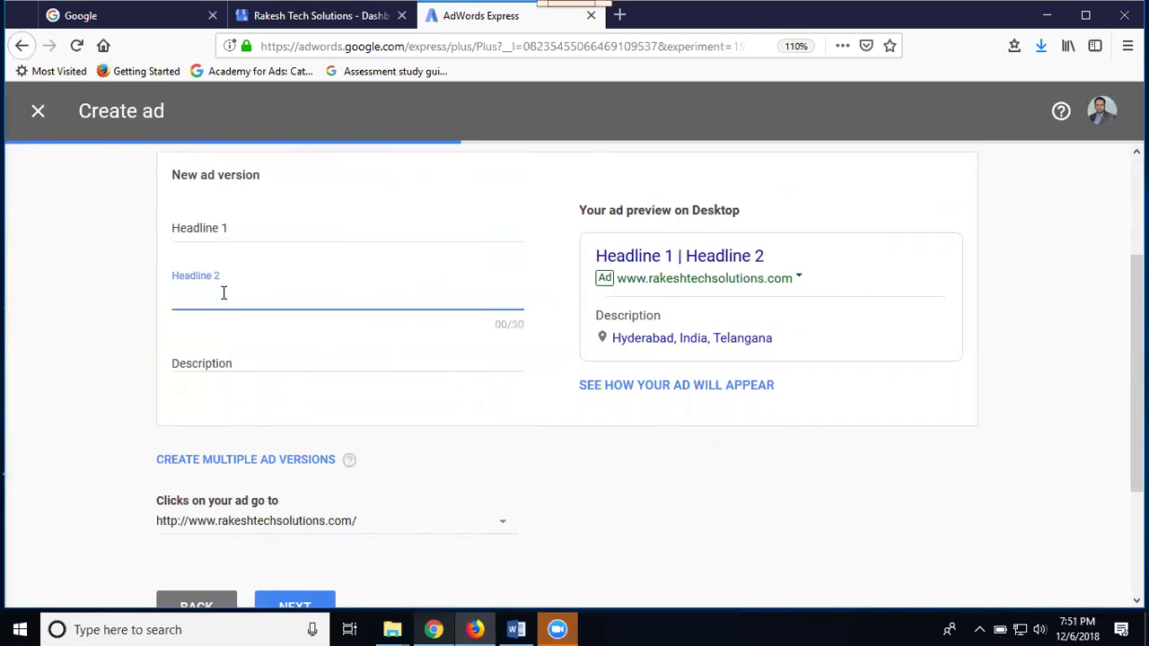
left_click(222, 355)
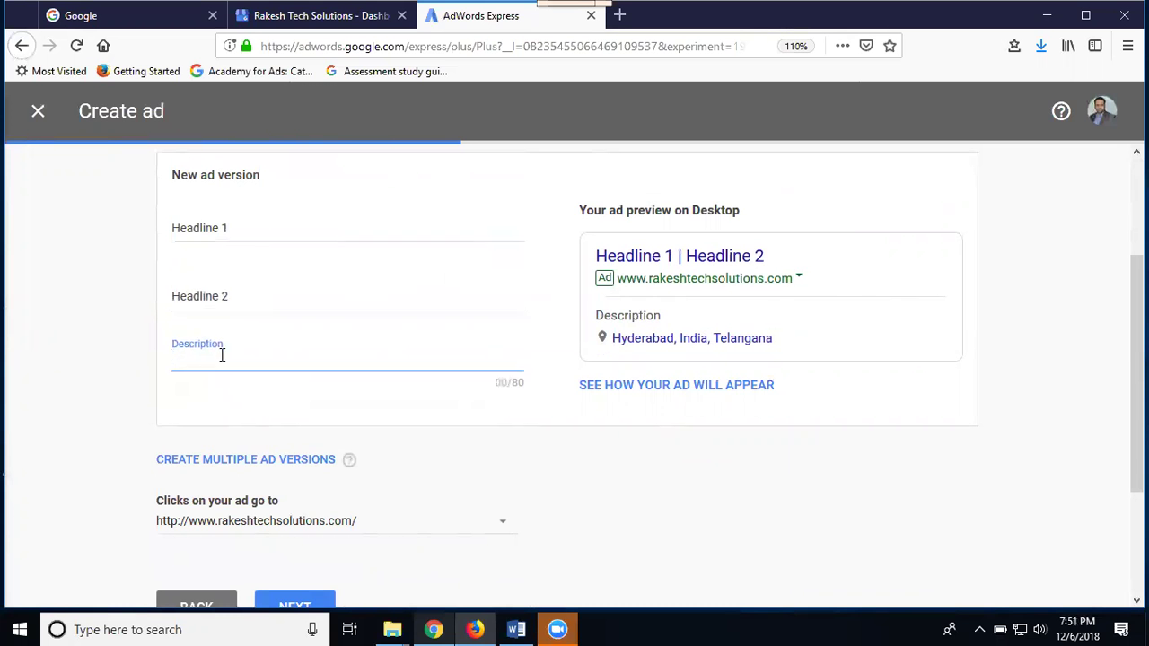
scroll(221, 356, "up", 3)
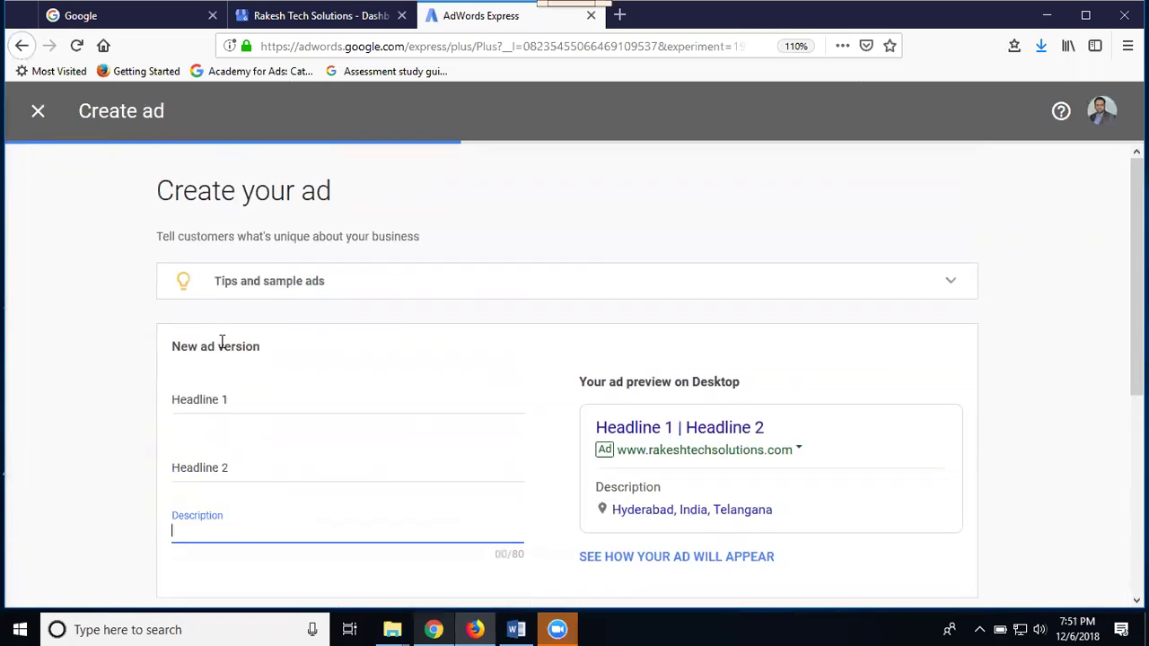
left_click(221, 394)
type("Digit")
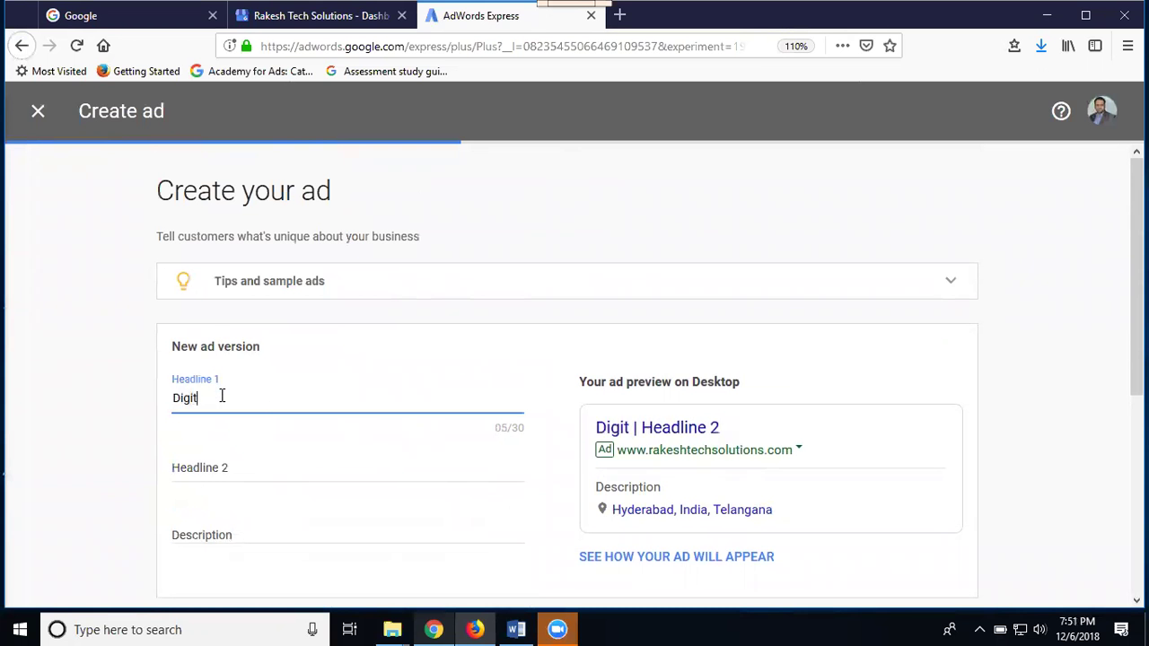
type("al Marke")
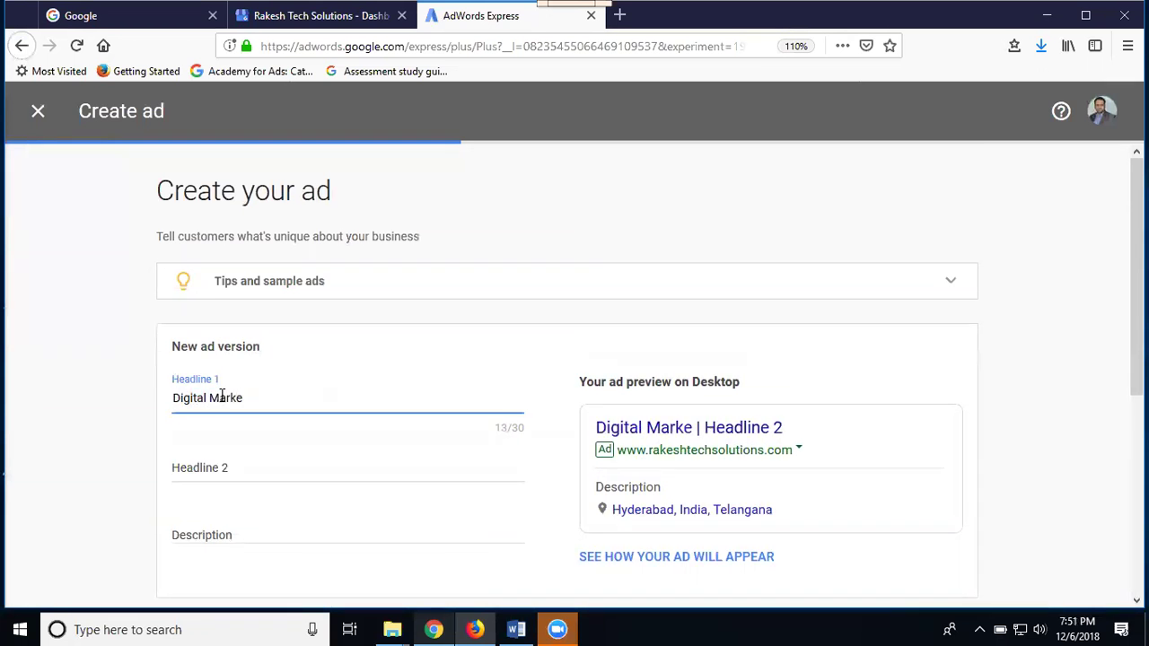
type("ting Consultant")
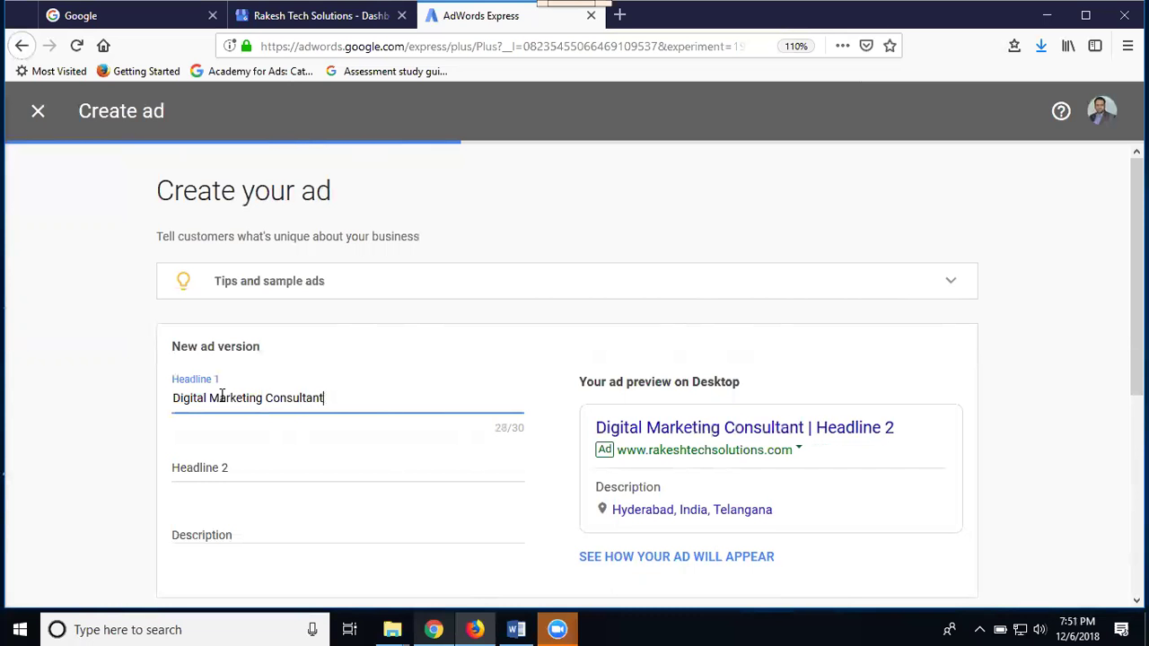
Enter headline 2 'Madhapur Hyderabad'
scroll(224, 396, "down", 3)
left_click(249, 297)
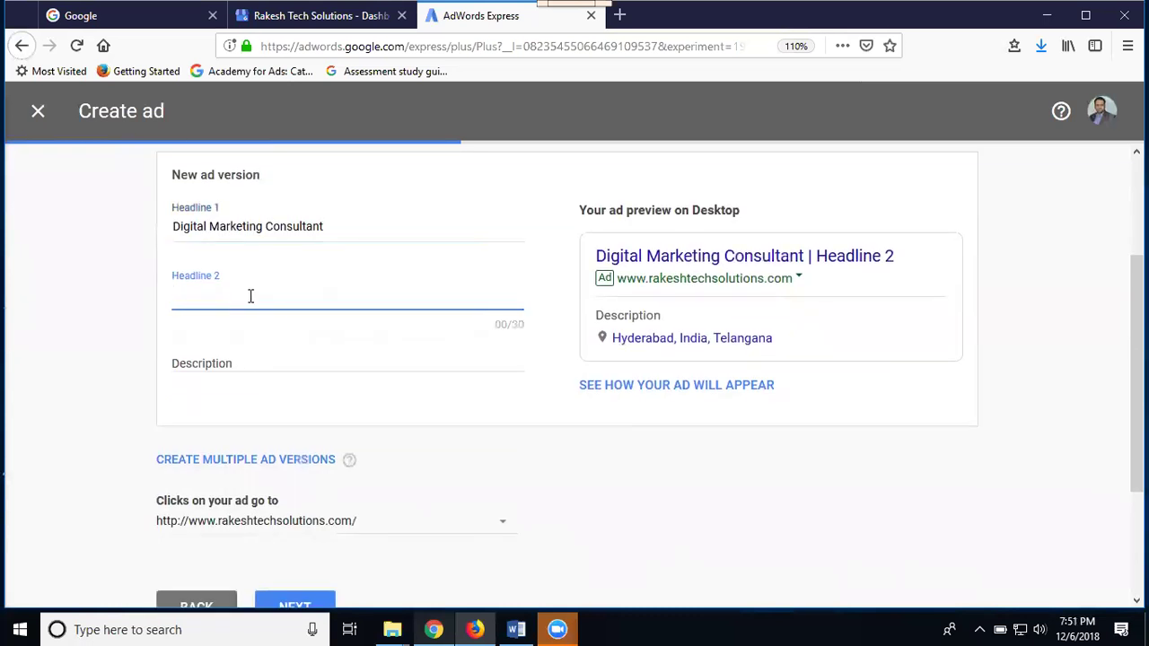
type("Madhau")
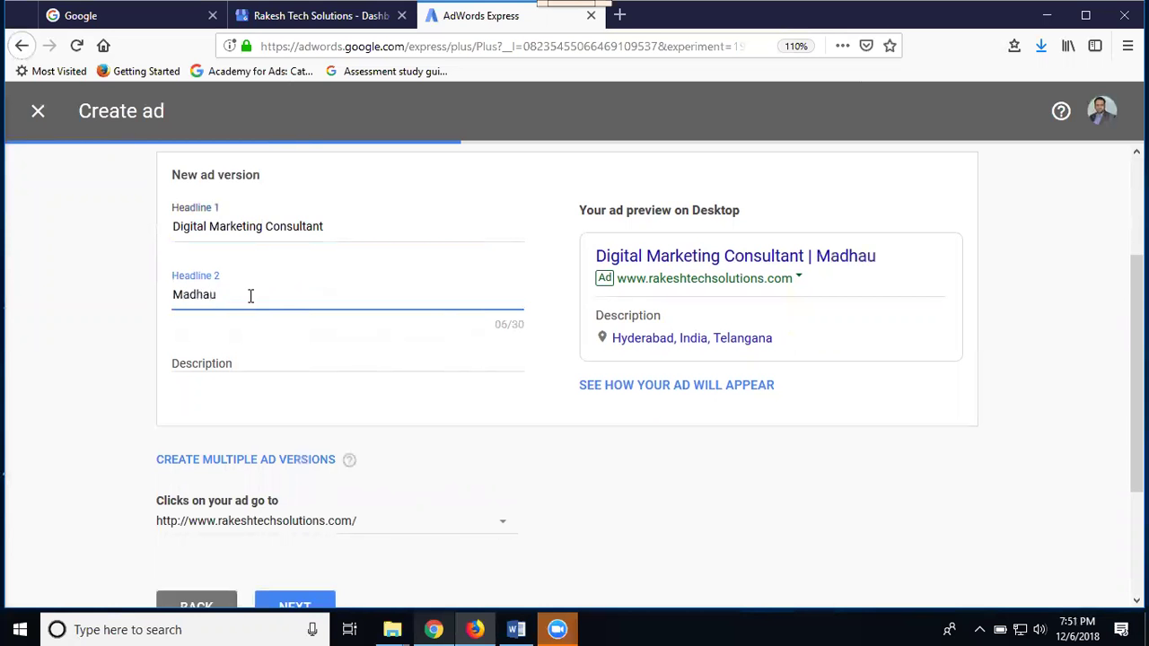
key("BackSpace")
type("pur Hyderabad")
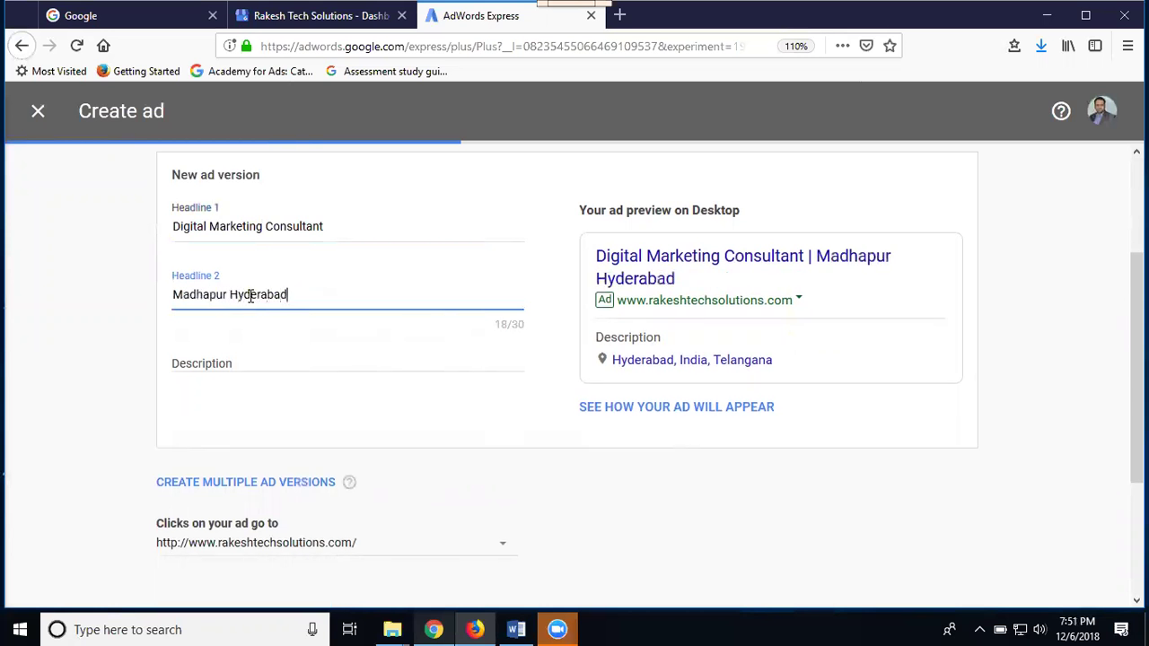
Write the description 'Rakesh Tech Solutions Provide Digital marketing services with best price'
left_click(239, 362)
type("R")
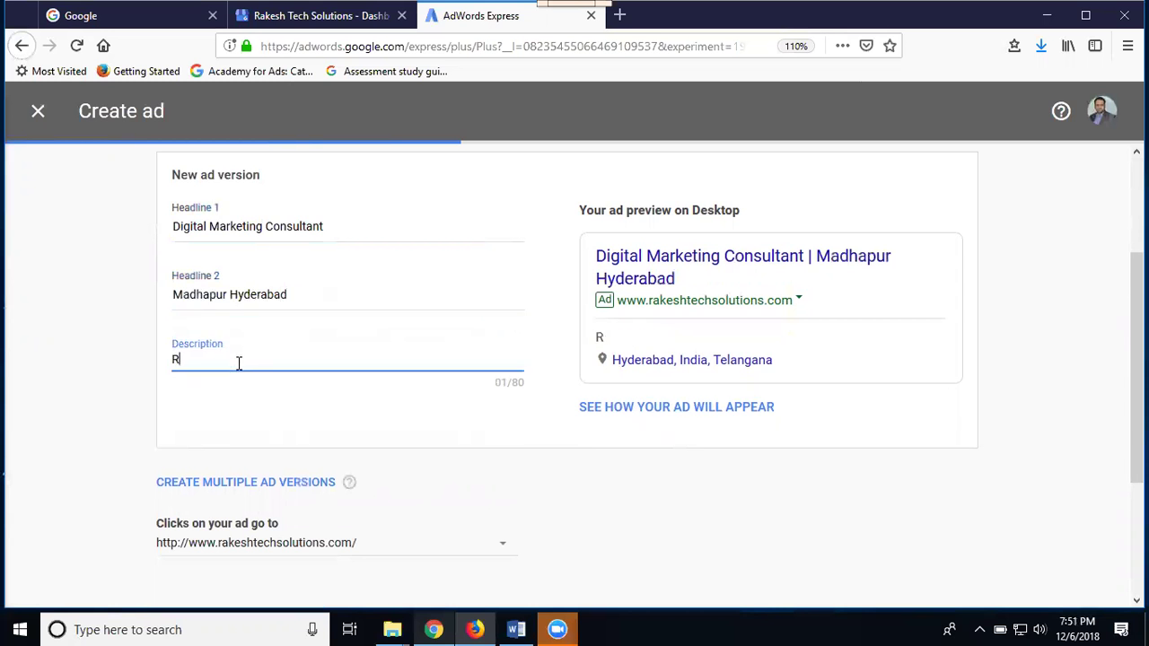
type("akesh Tech")
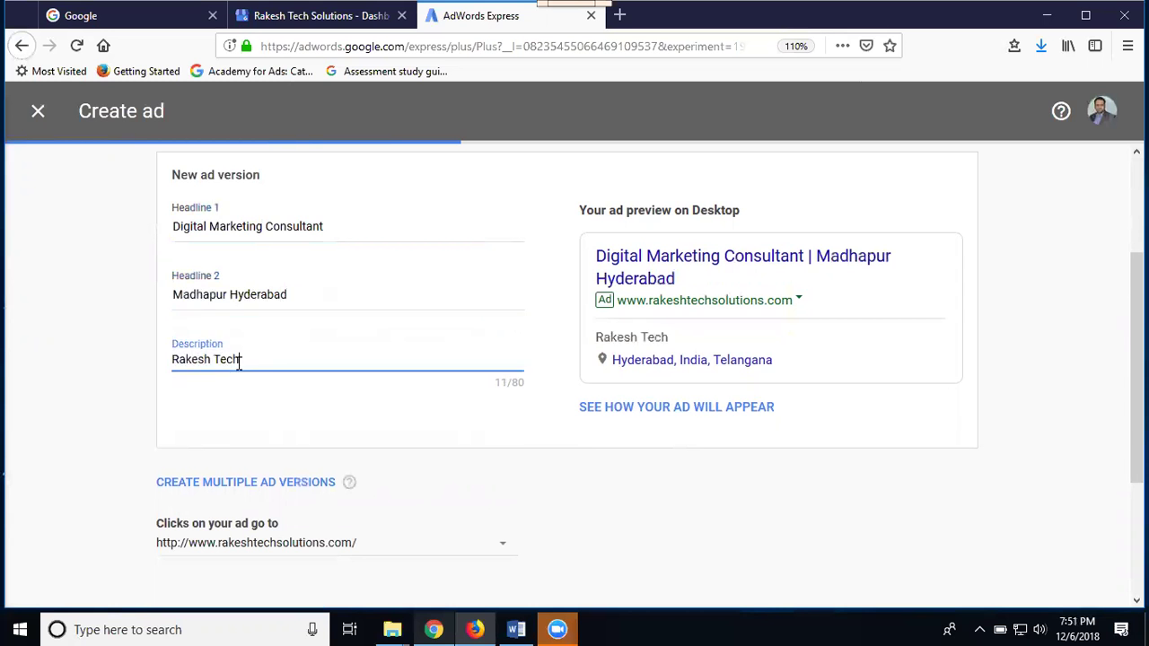
type(" Solutions")
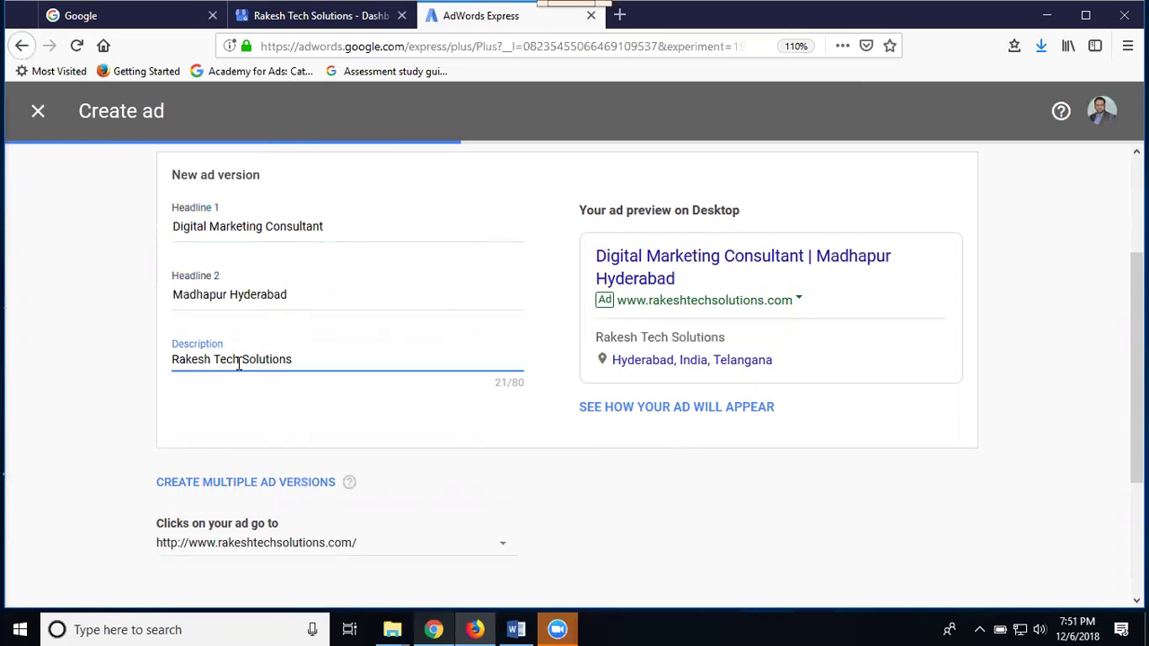
type(" Provide")
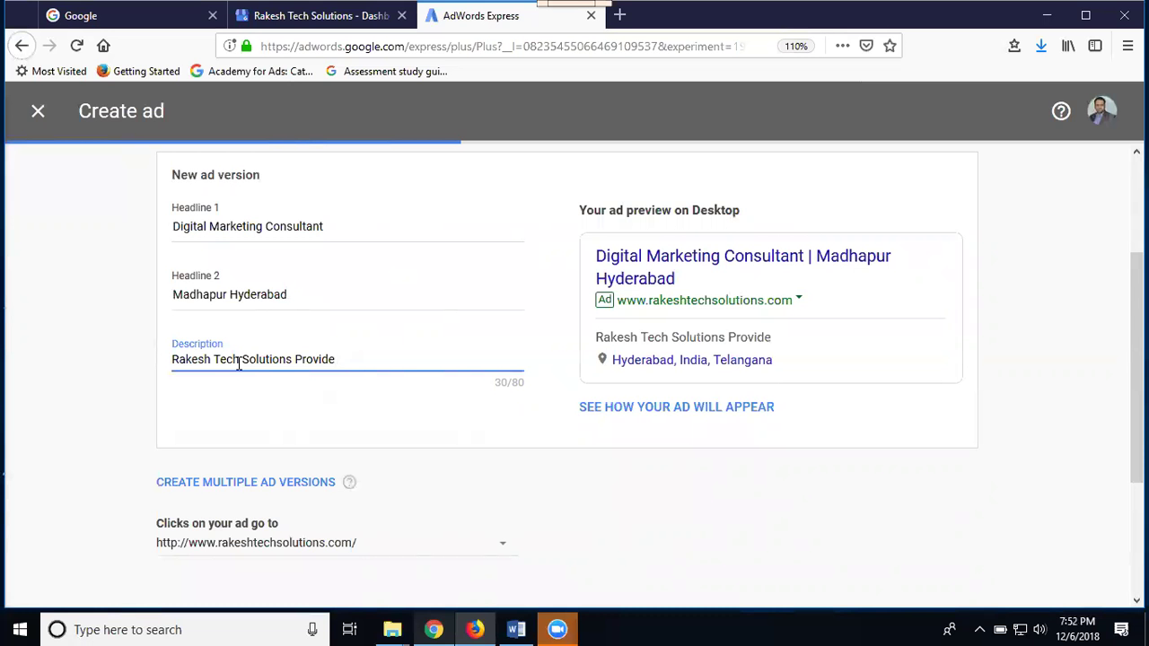
type("Digital m")
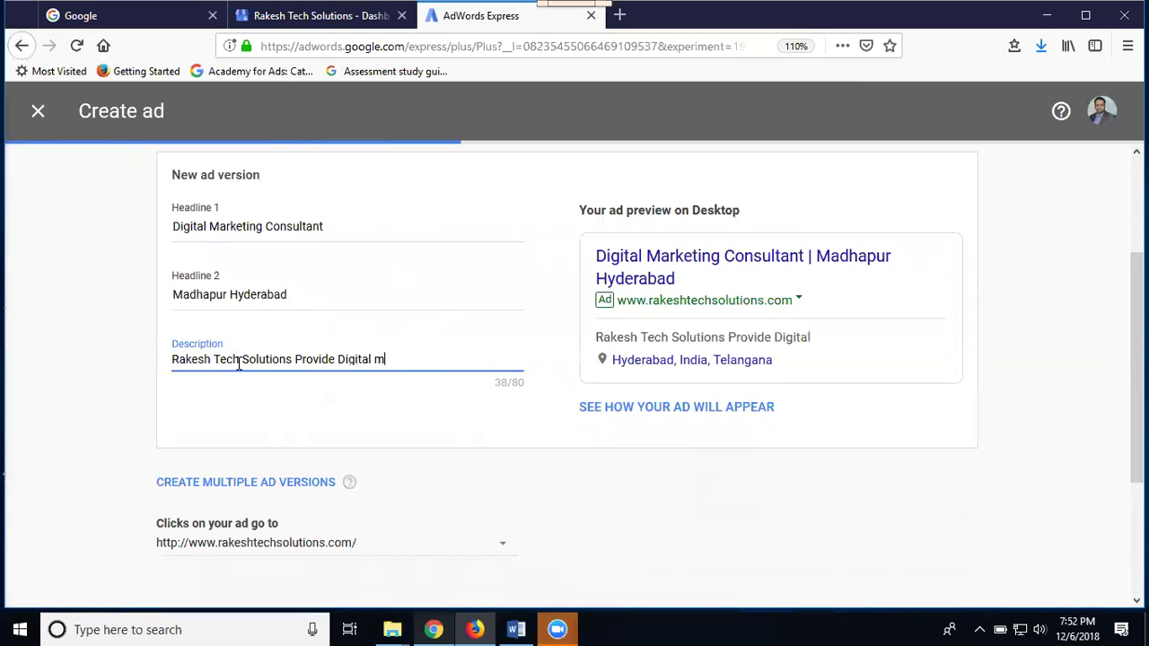
type("arketing s")
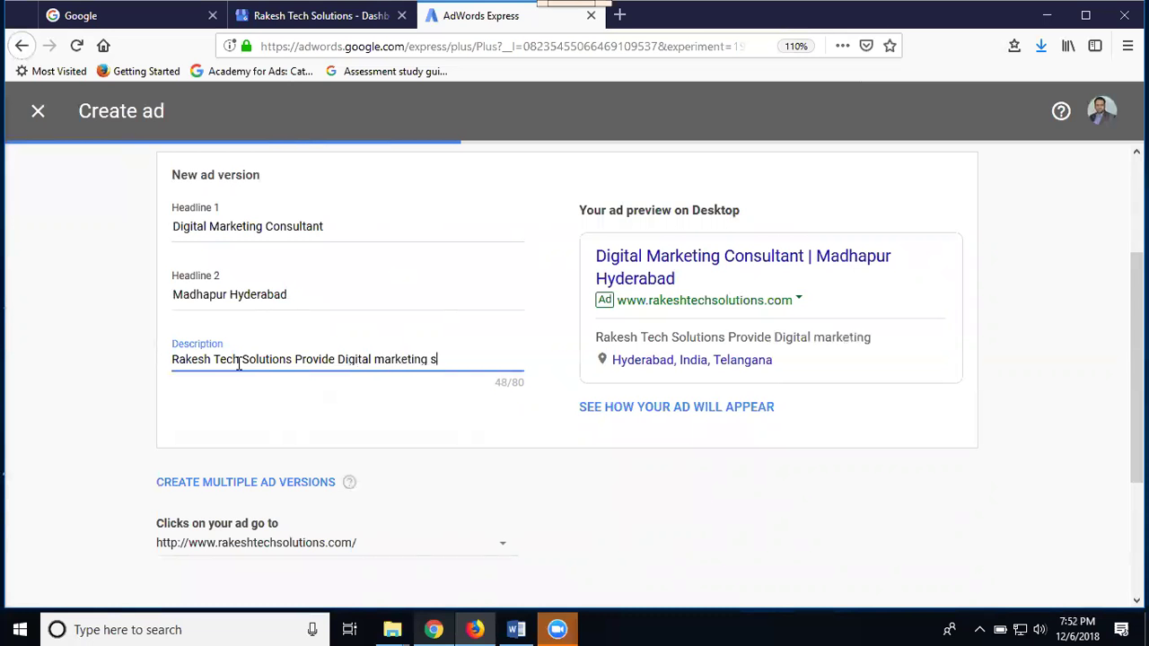
type("ervices")
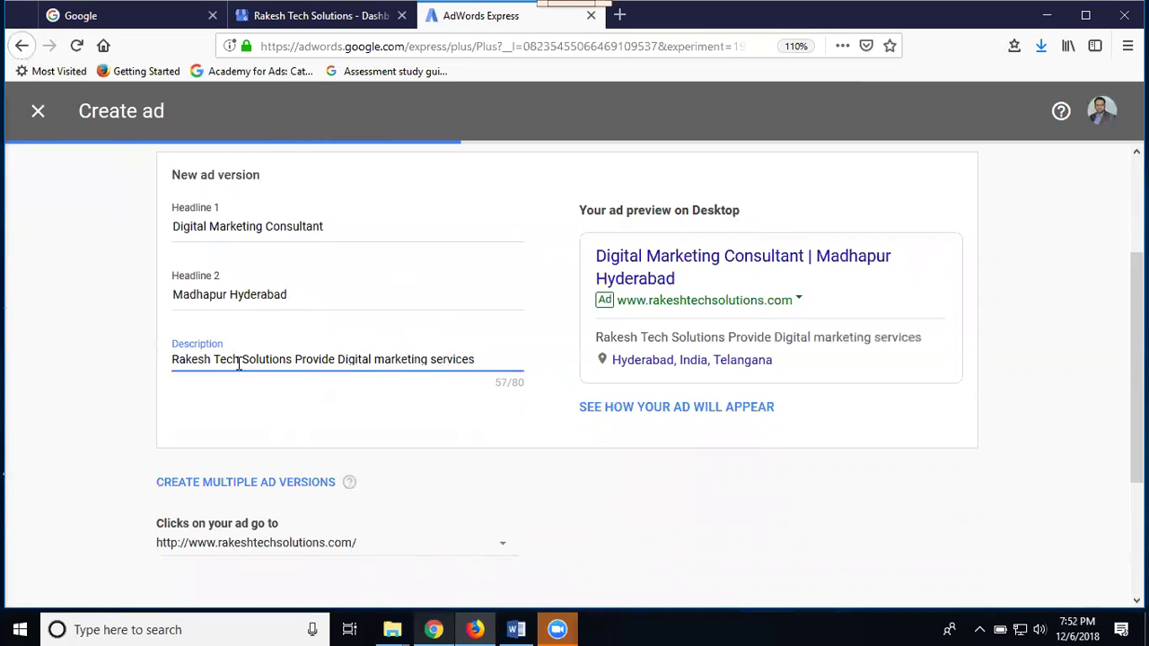
type(" nb")
key("BackSpace")
key("BackSpace")
type("wuth best")
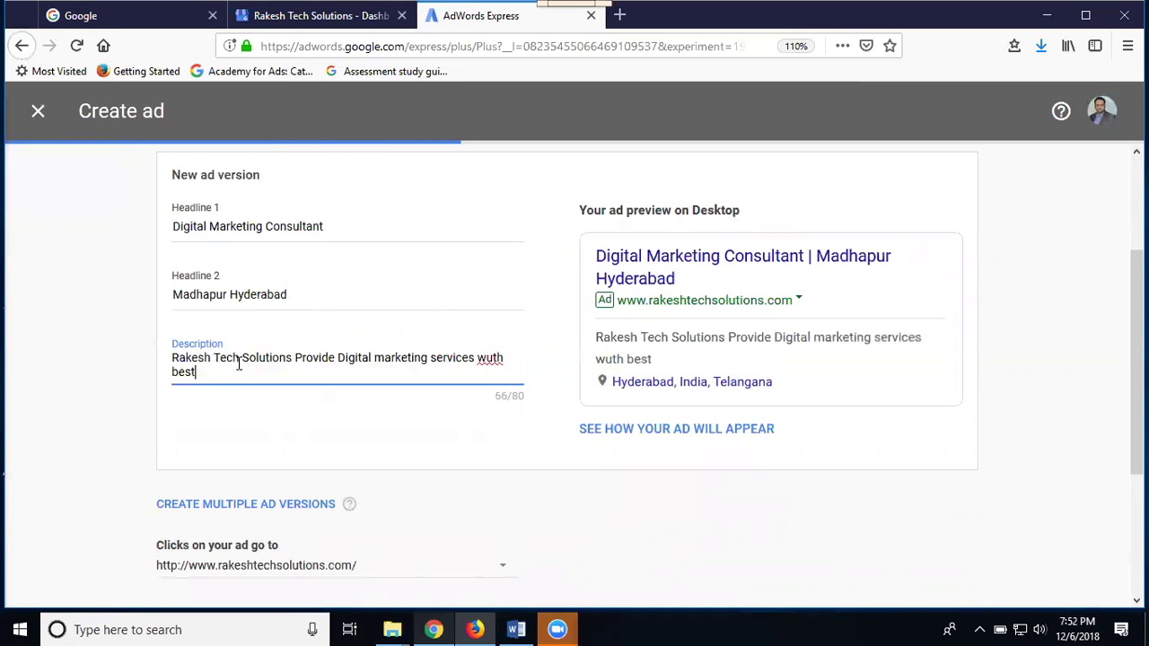
type(" price")
Send ad clicks to the YouTube video's address, copied from Chrome, instead of the website
scroll(500, 368, "down", 5)
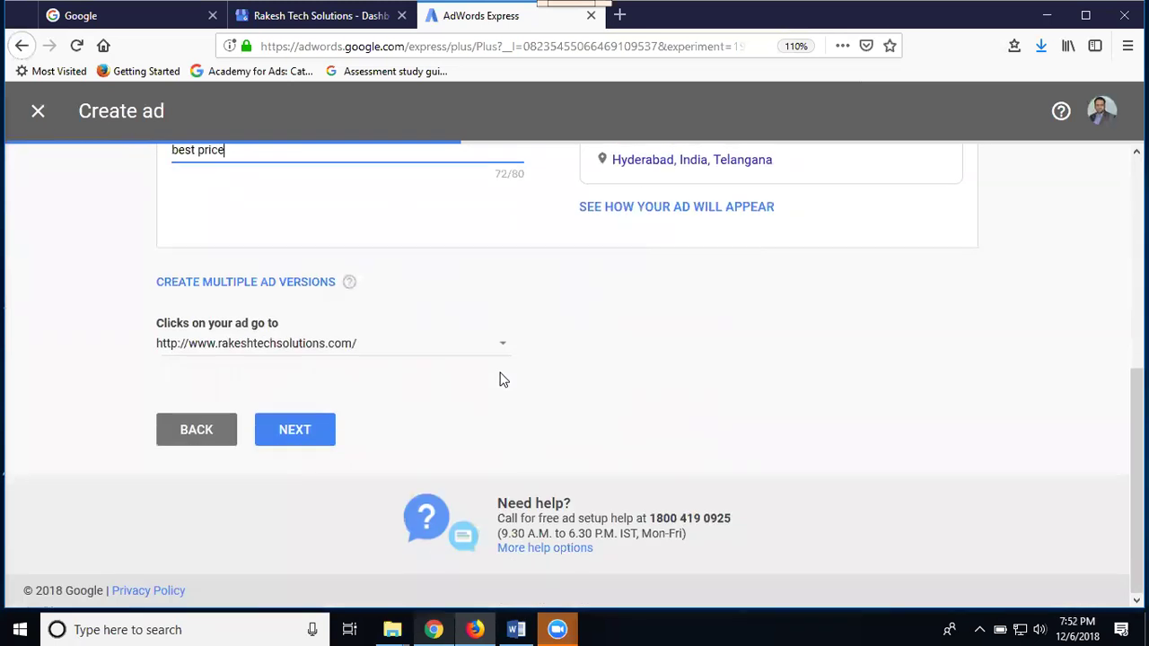
left_click(288, 347)
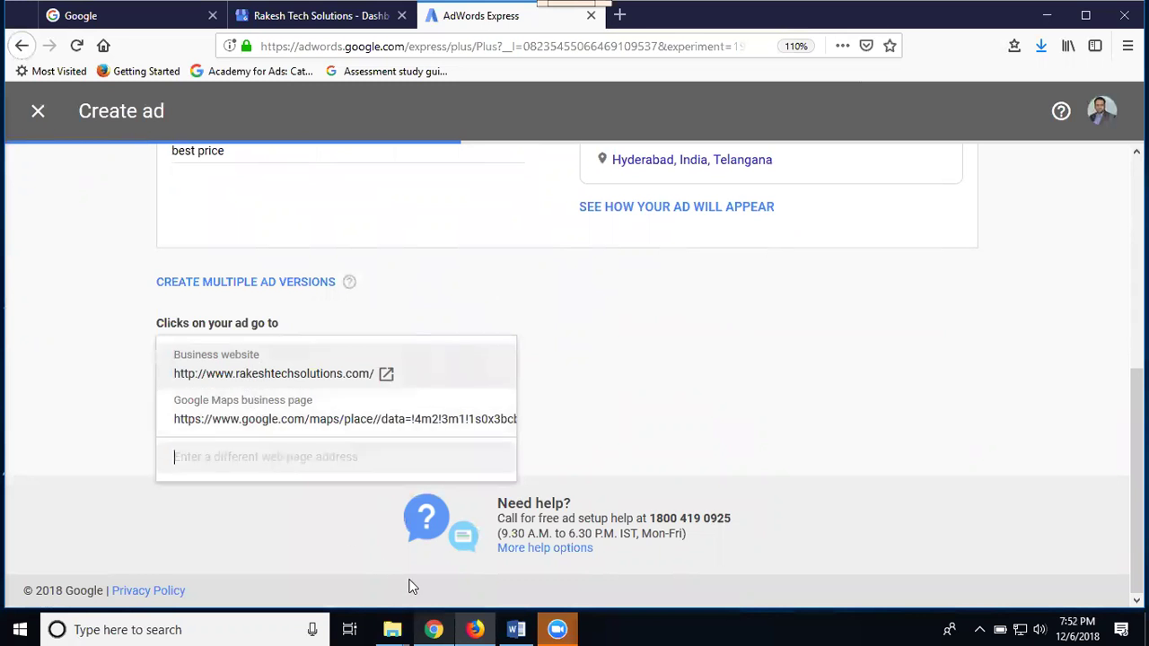
left_click(433, 629)
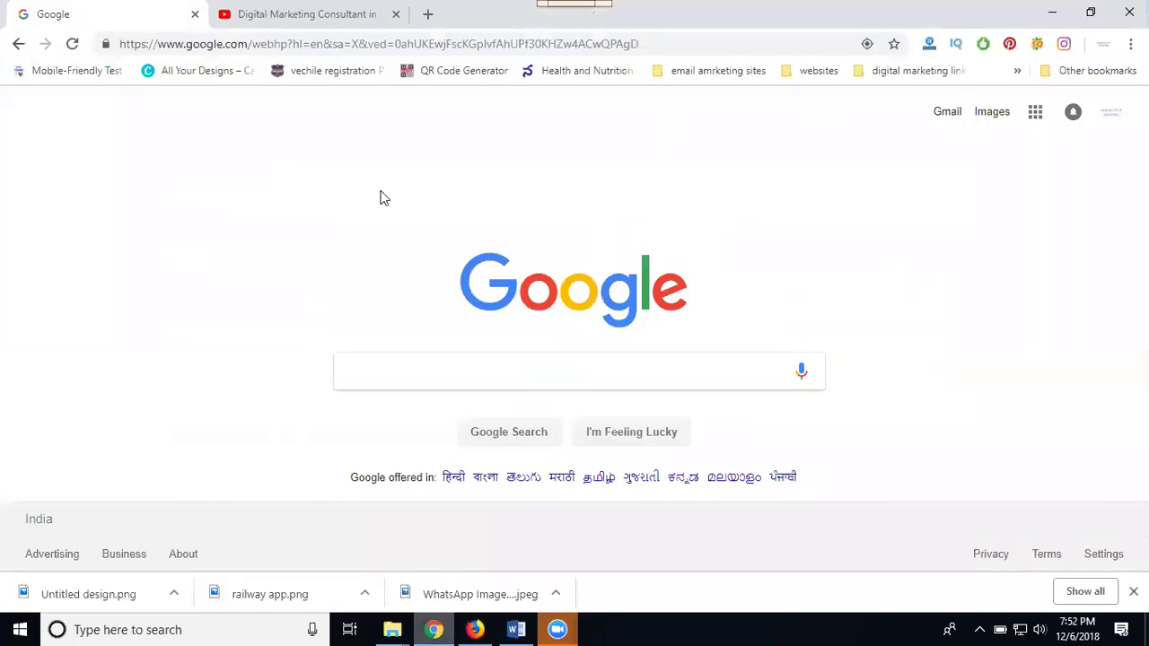
left_click(321, 14)
left_click(320, 44)
key("ctrl+c")
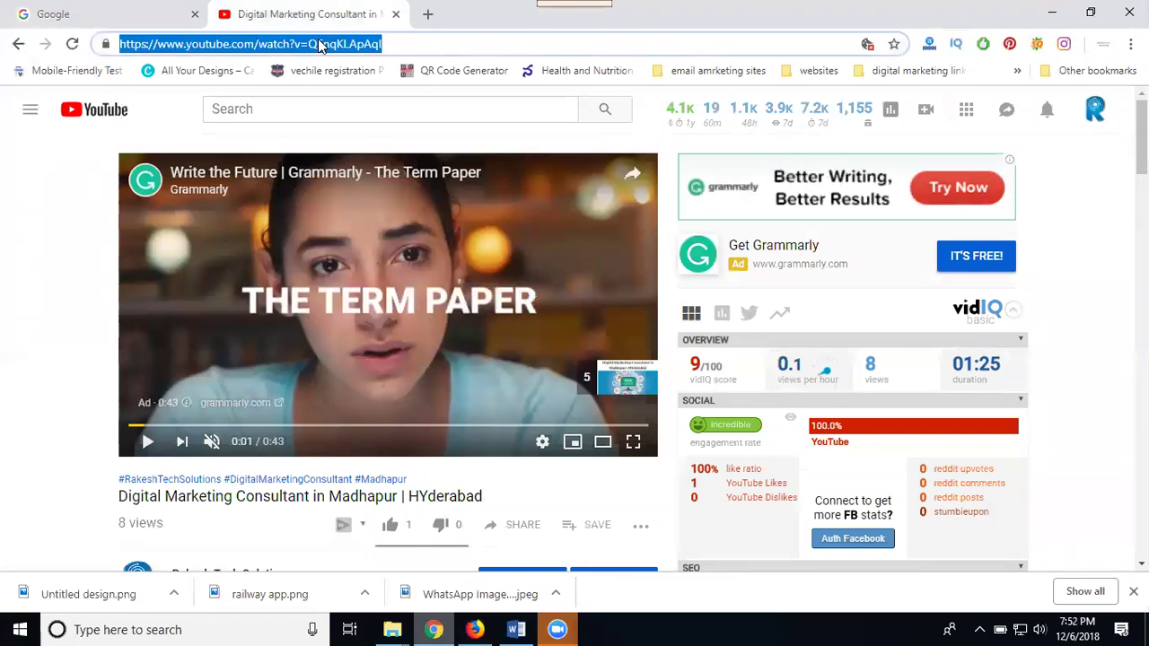
left_click(1052, 12)
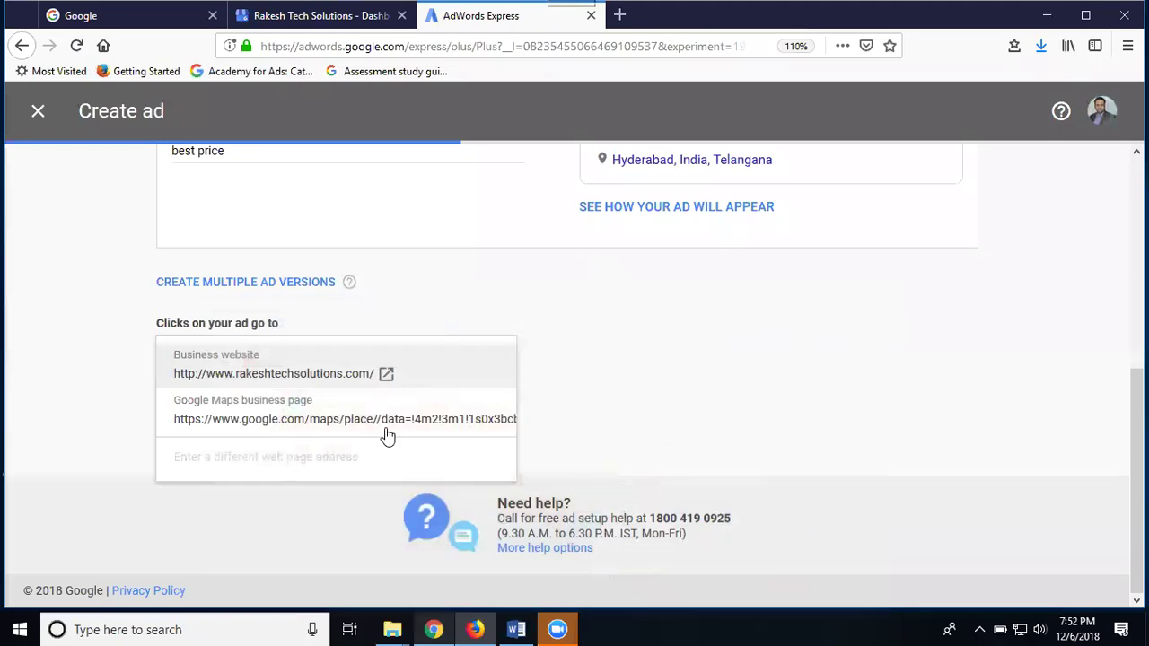
left_click(319, 464)
key("ctrl+v")
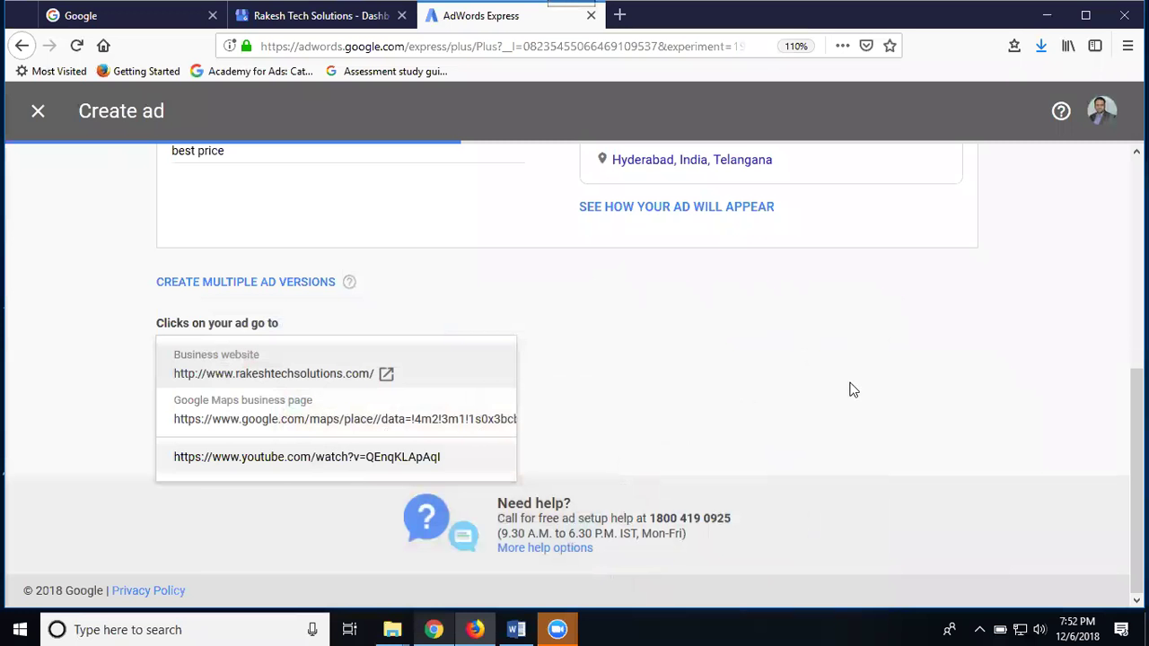
left_click(1087, 353)
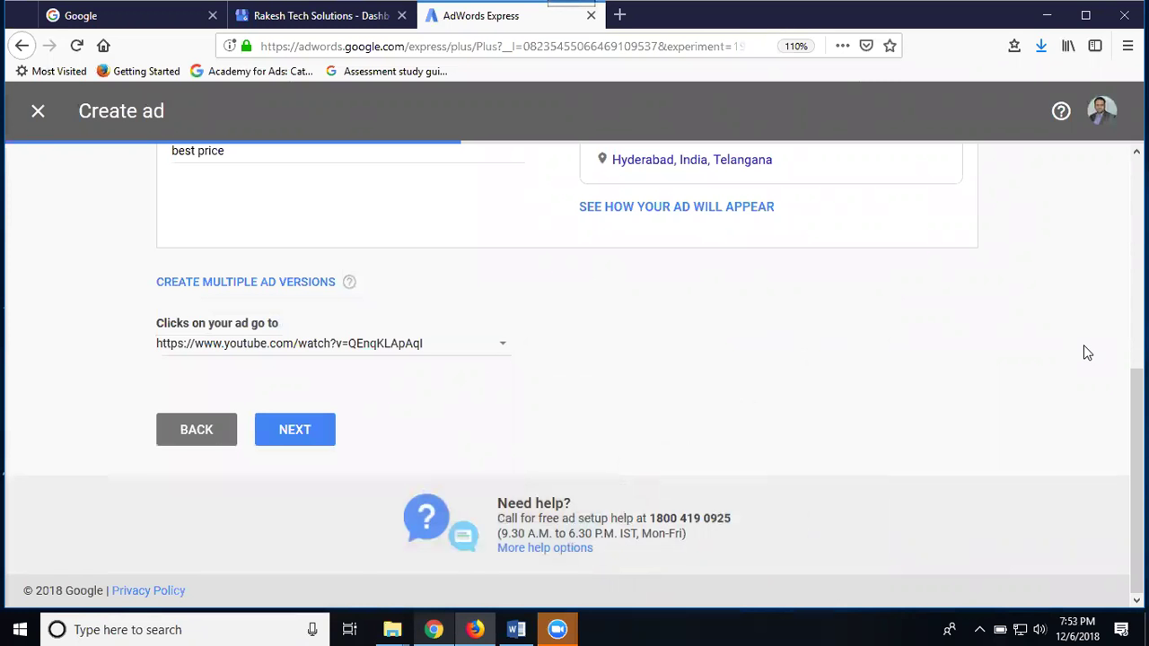
Save the ad text, browse the Stock, Google My Business and Previously Used images, then choose Upload
left_click(271, 431)
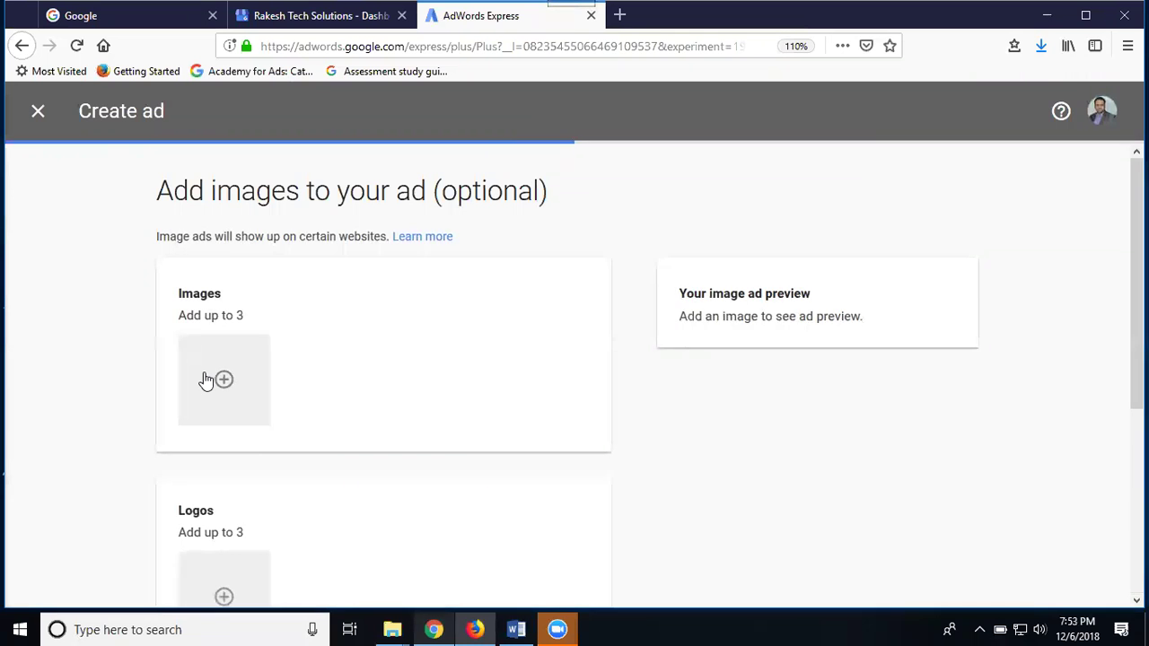
scroll(205, 380, "down", 3)
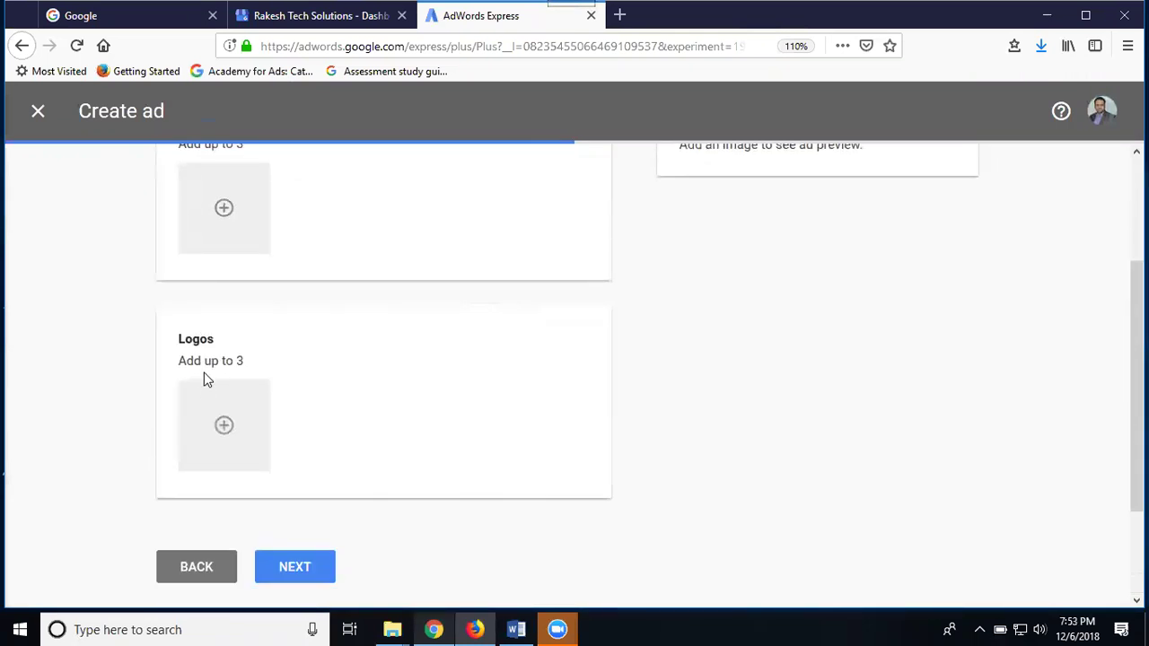
left_click(211, 228)
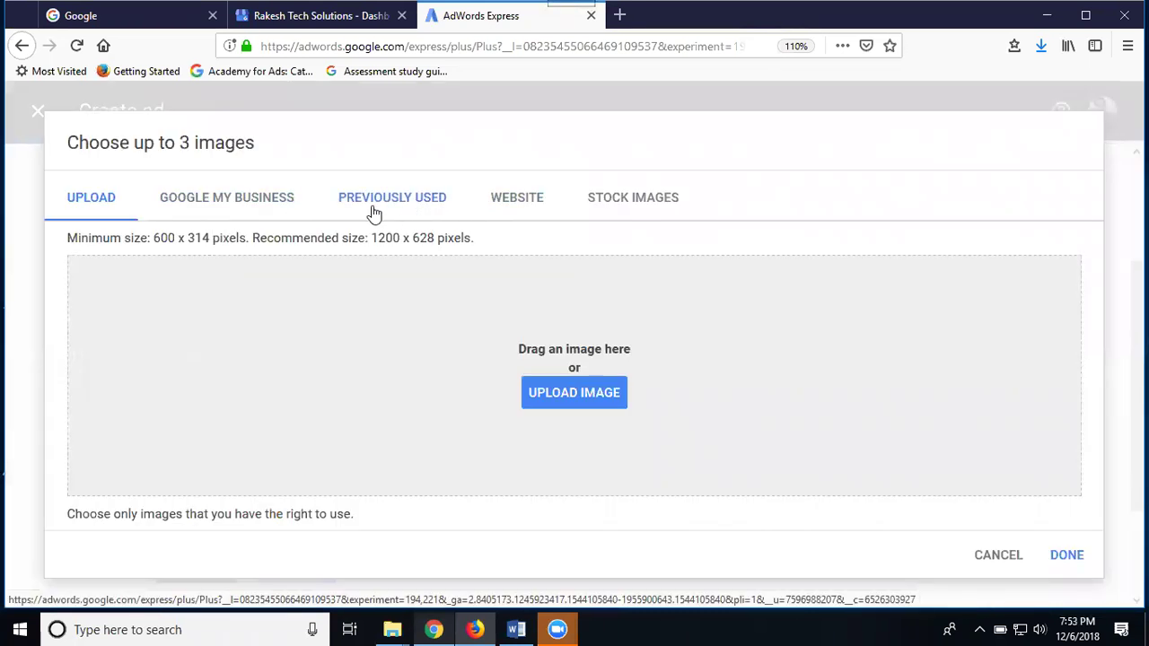
left_click(613, 205)
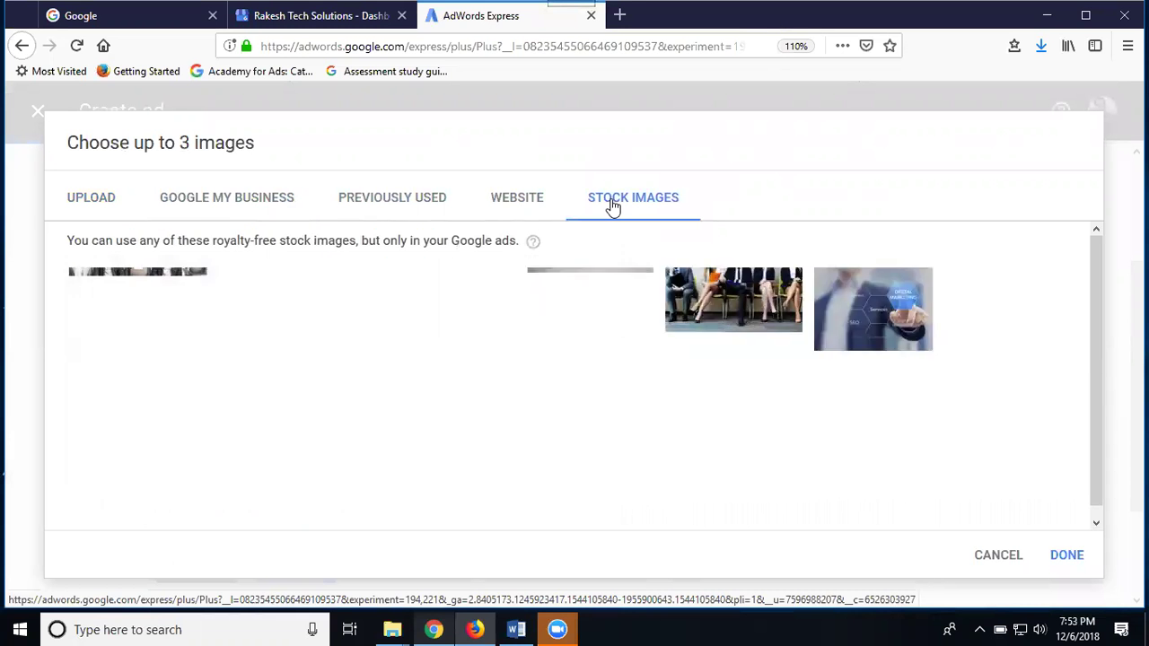
left_click(216, 213)
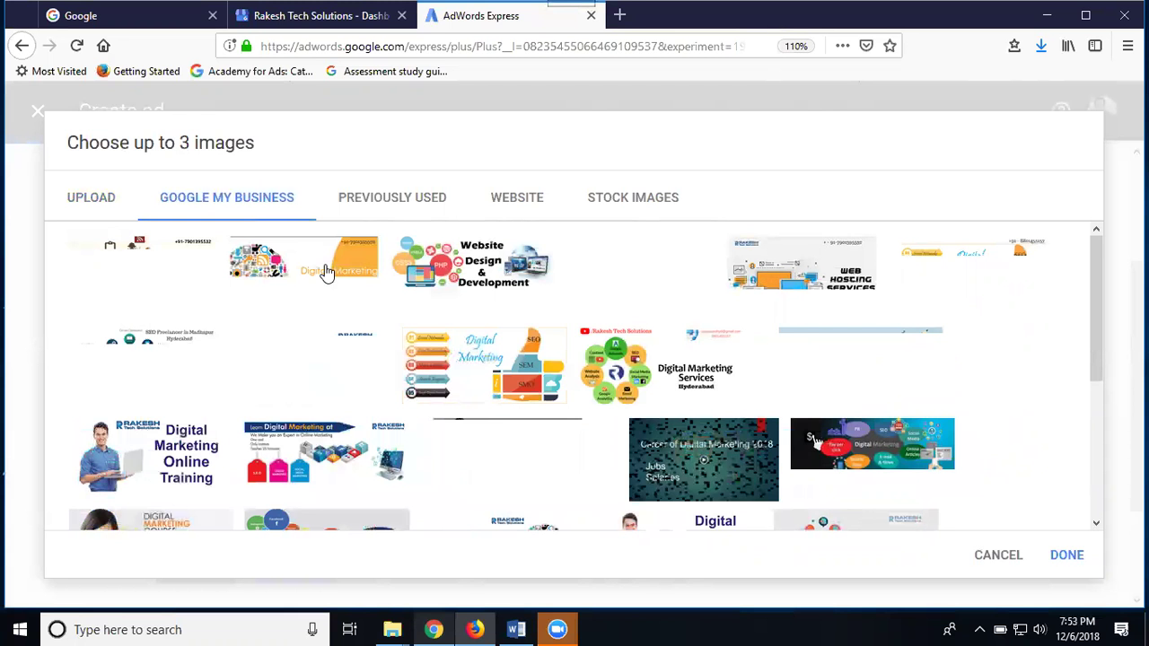
scroll(559, 323, "down", 3)
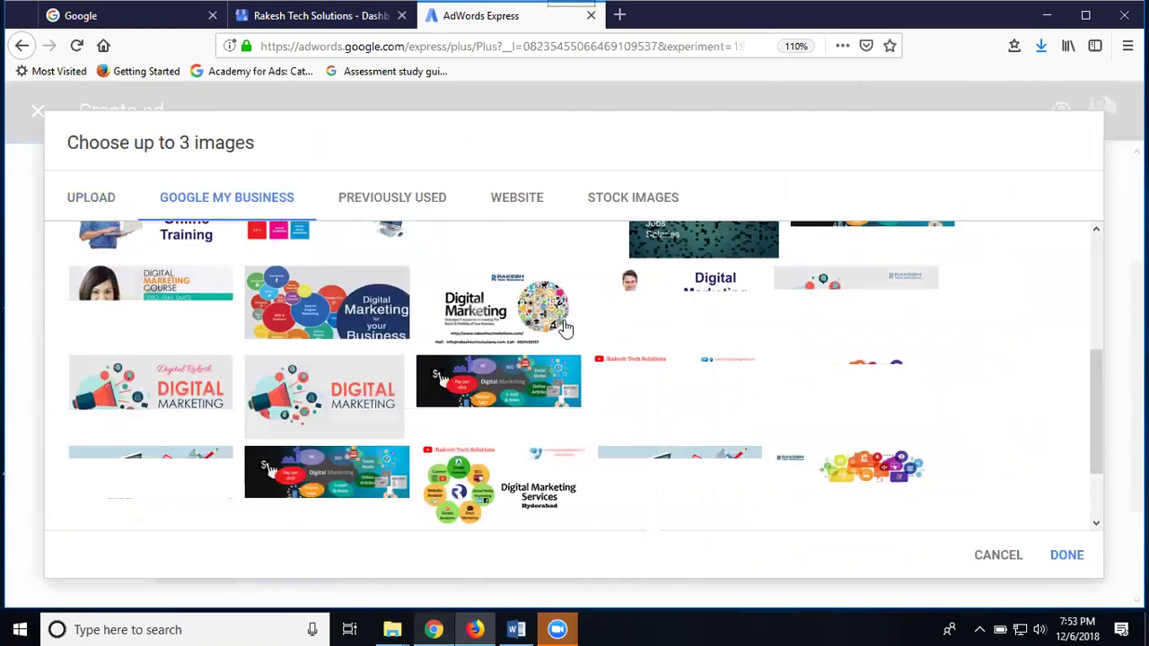
left_click(599, 203)
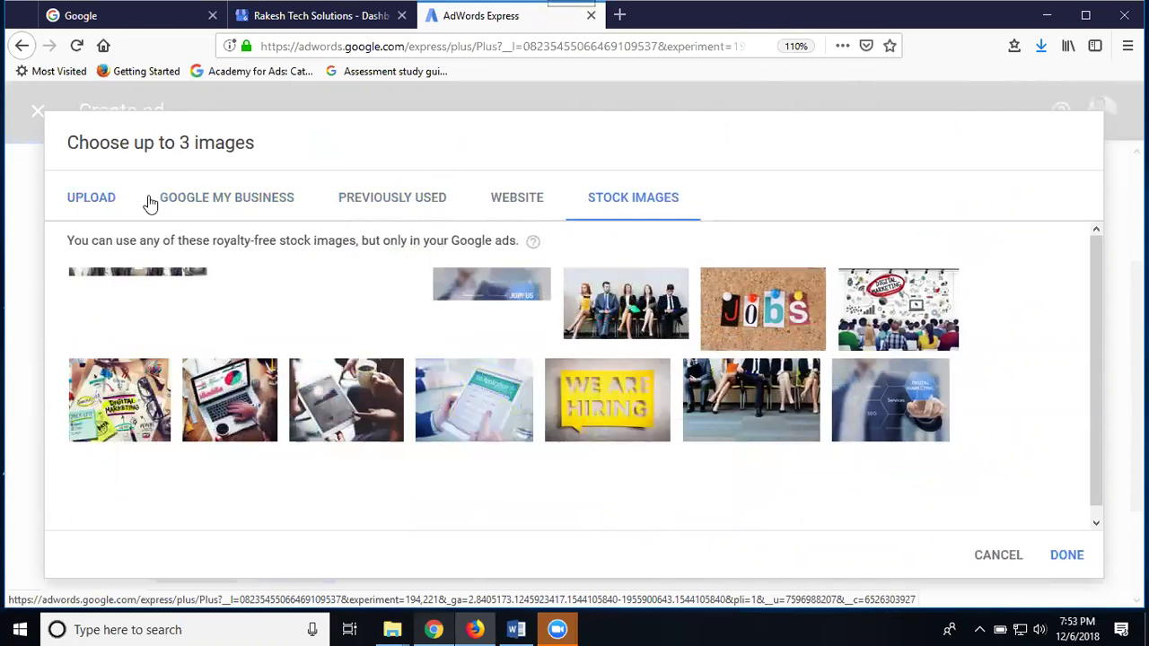
left_click(342, 198)
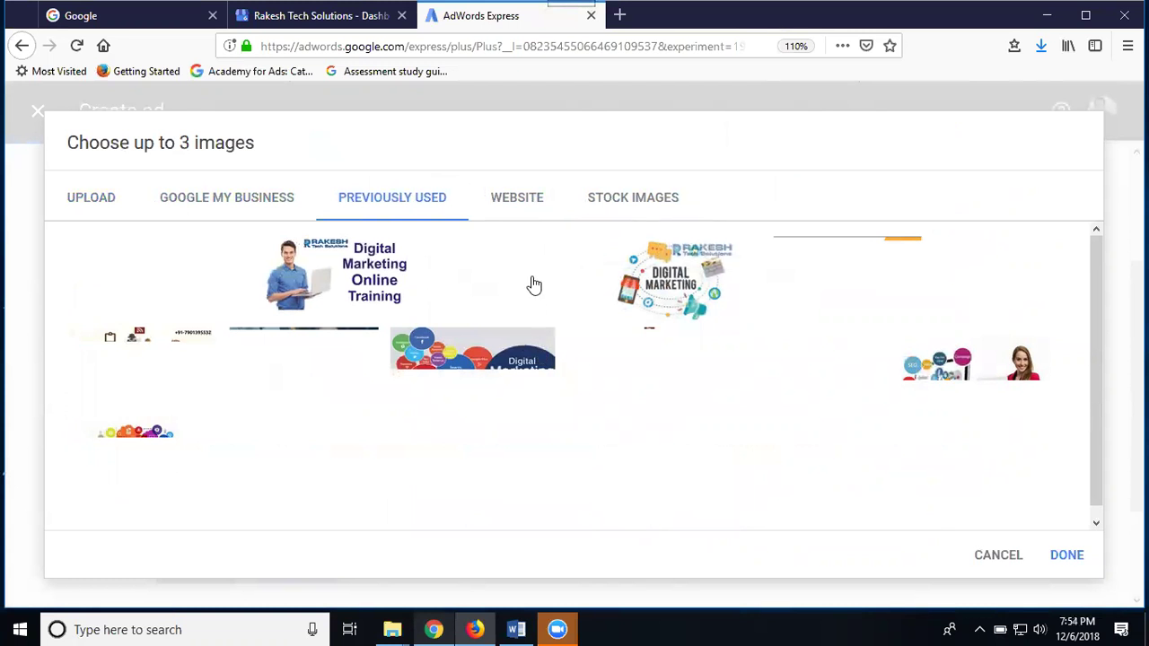
left_click(233, 198)
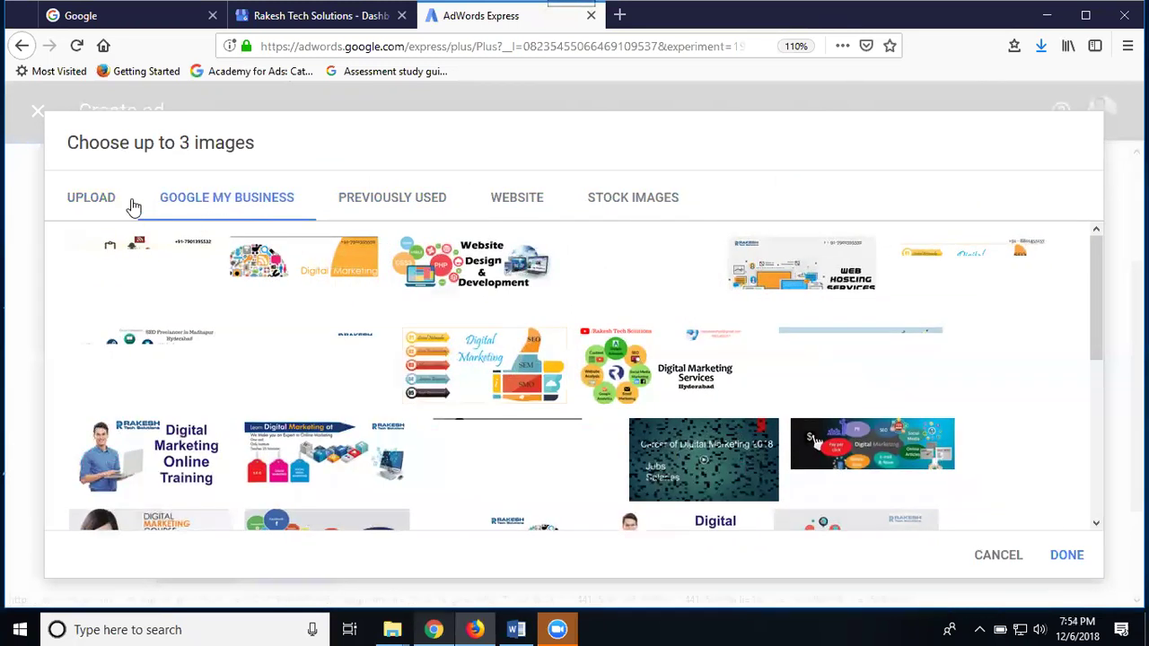
left_click(97, 201)
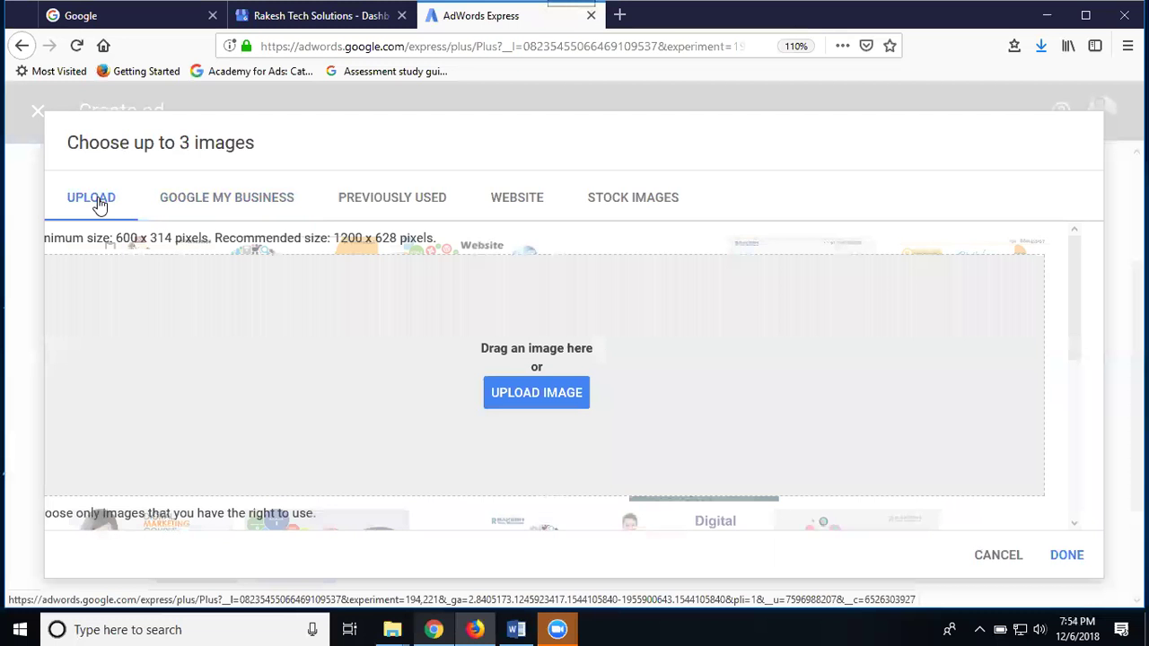
Upload the Digital Market service and service3 banners from rts services 2018 and confirm them
left_click(588, 391)
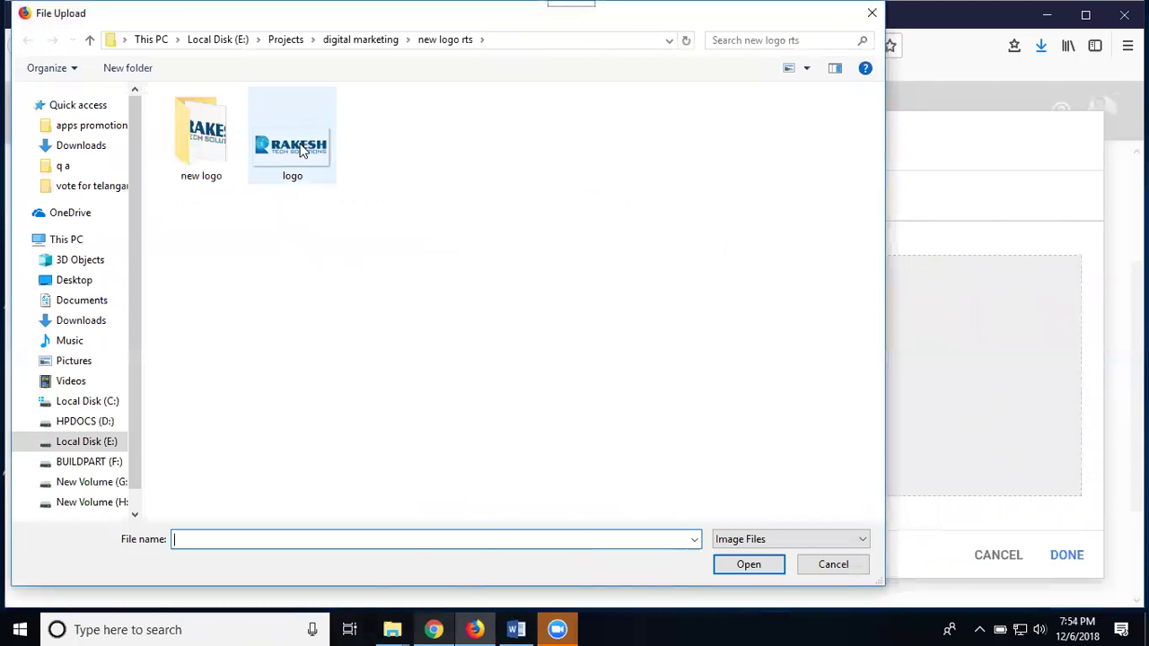
left_click(352, 50)
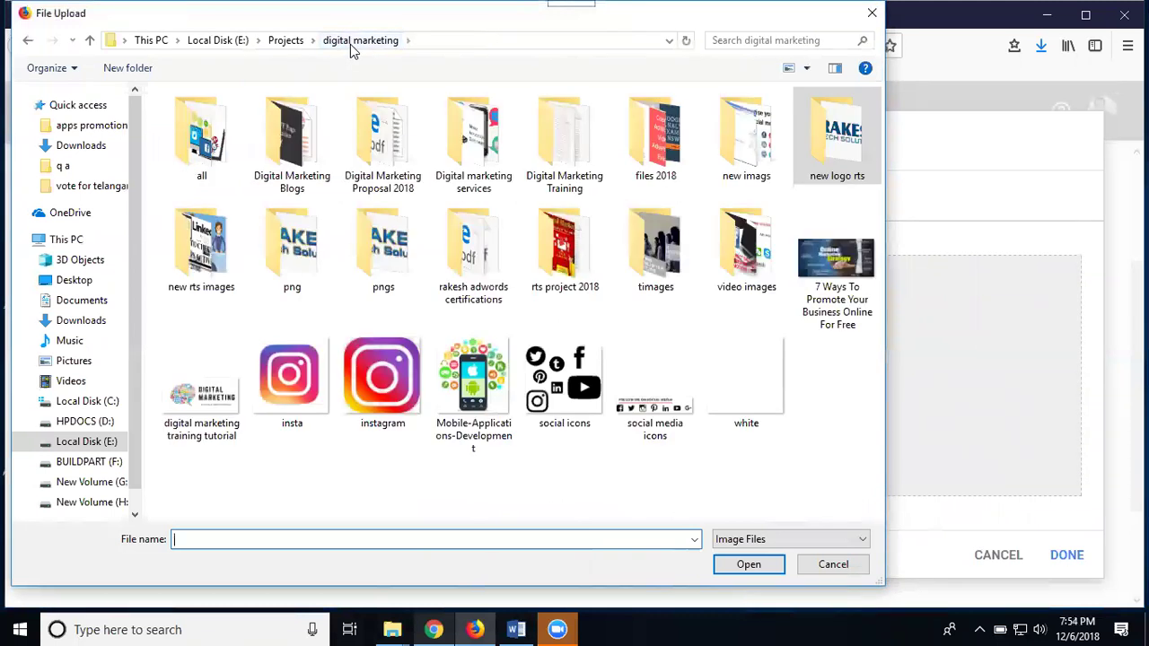
double_click(565, 260)
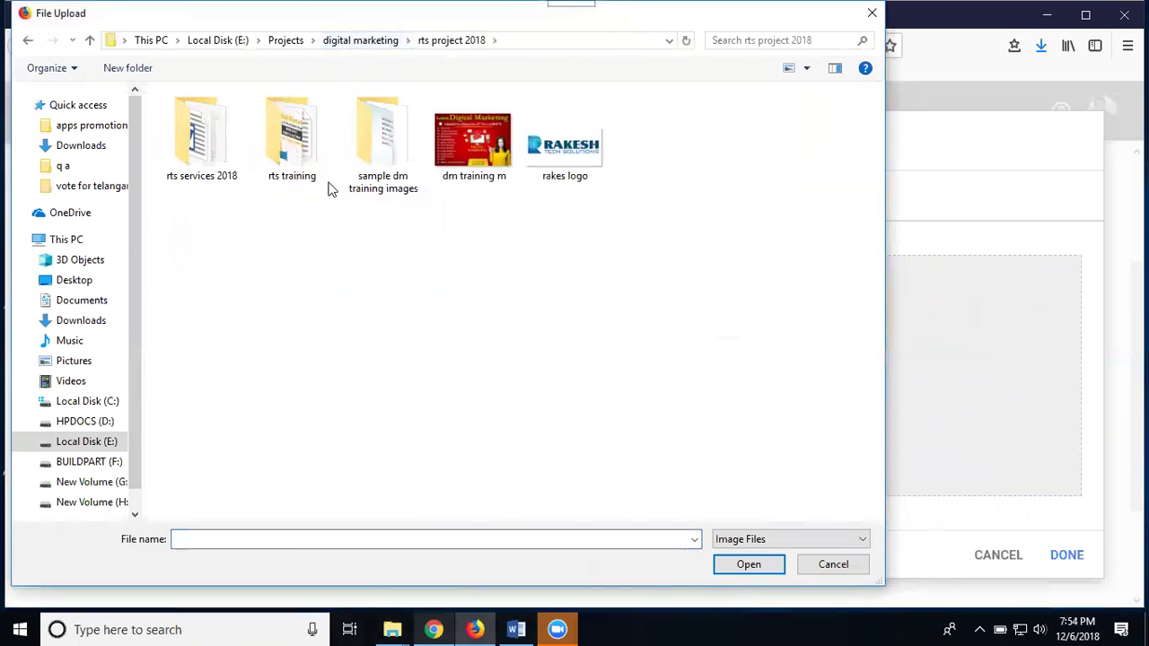
double_click(177, 166)
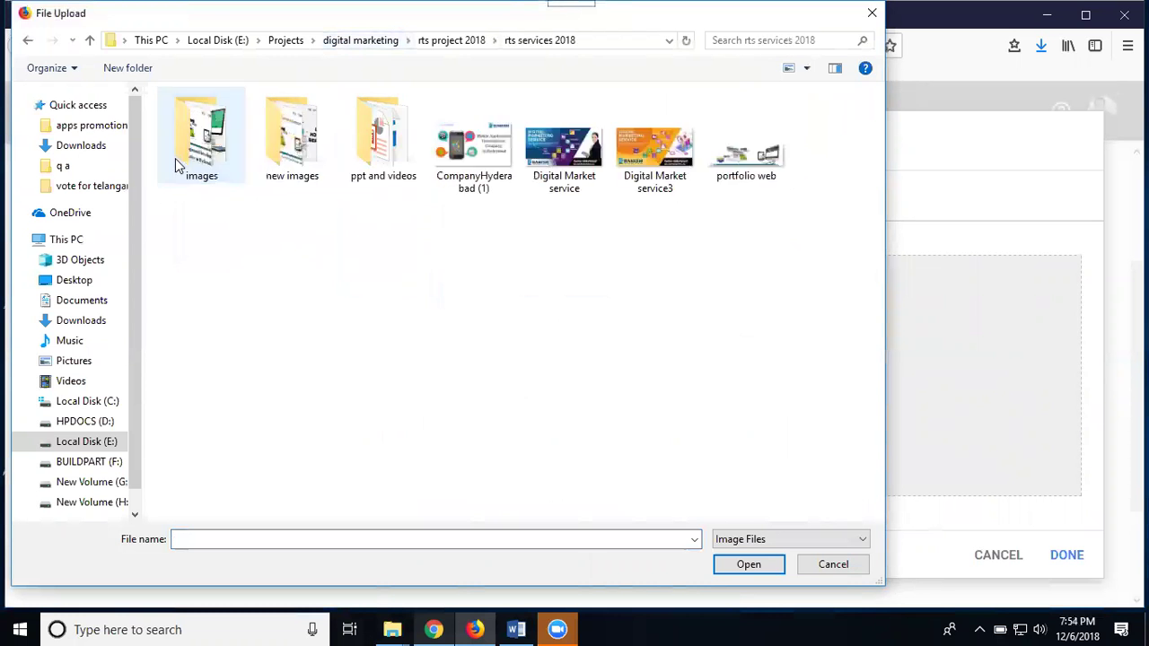
left_click(544, 163)
left_click(609, 163, "ctrl")
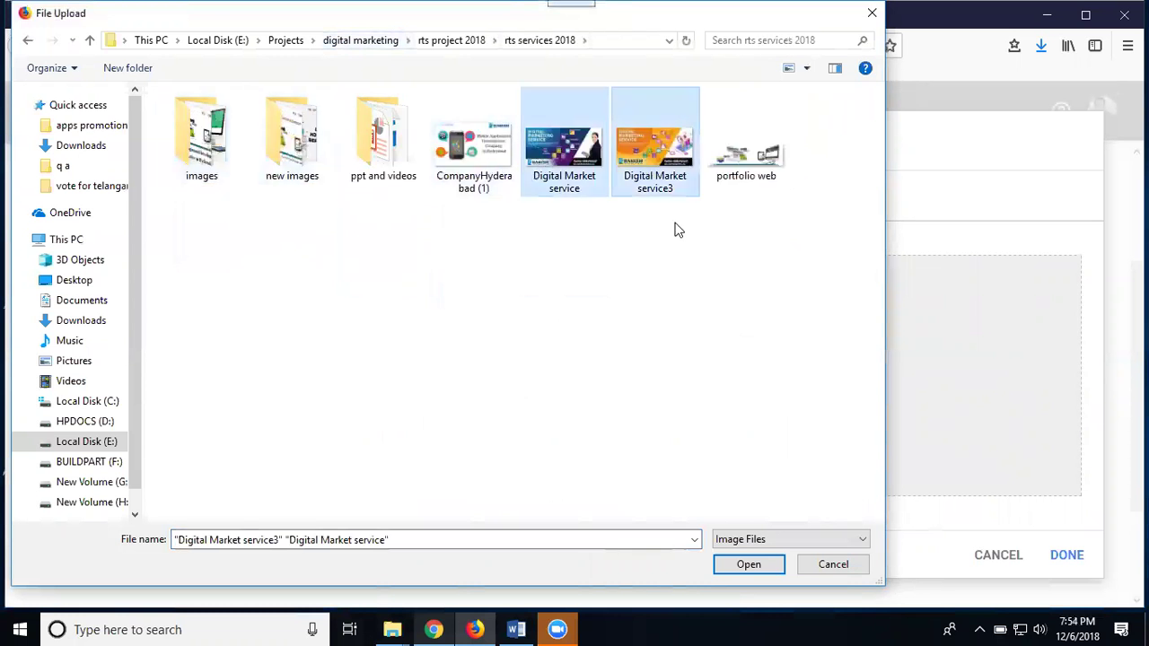
left_click(759, 564)
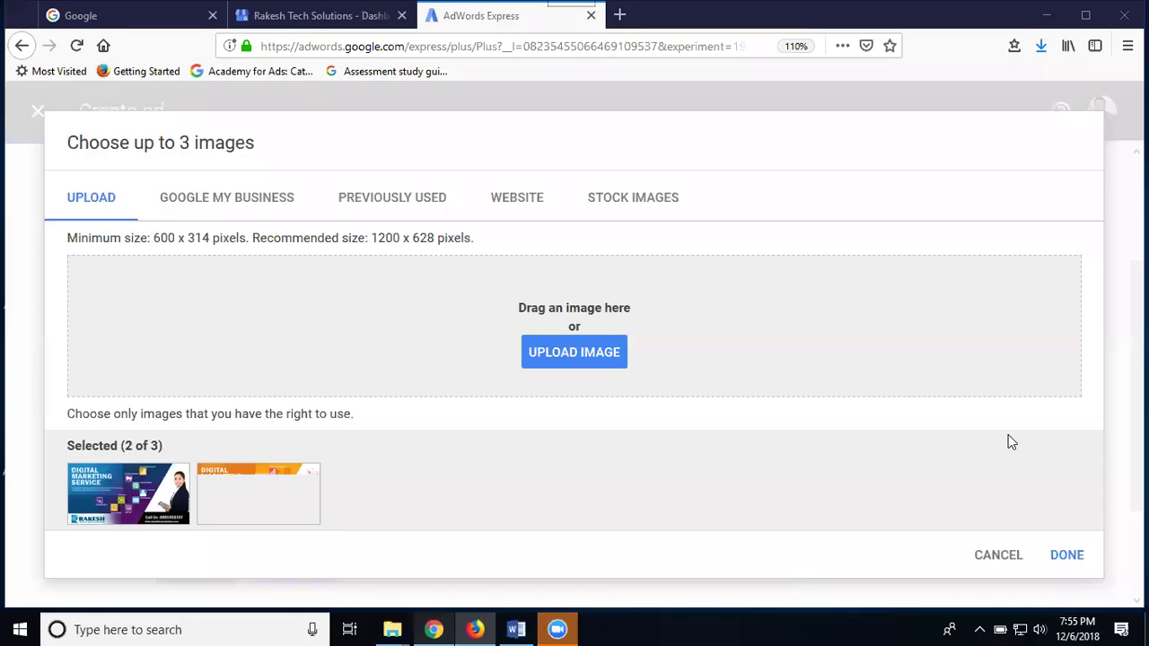
mouse_move(241, 474)
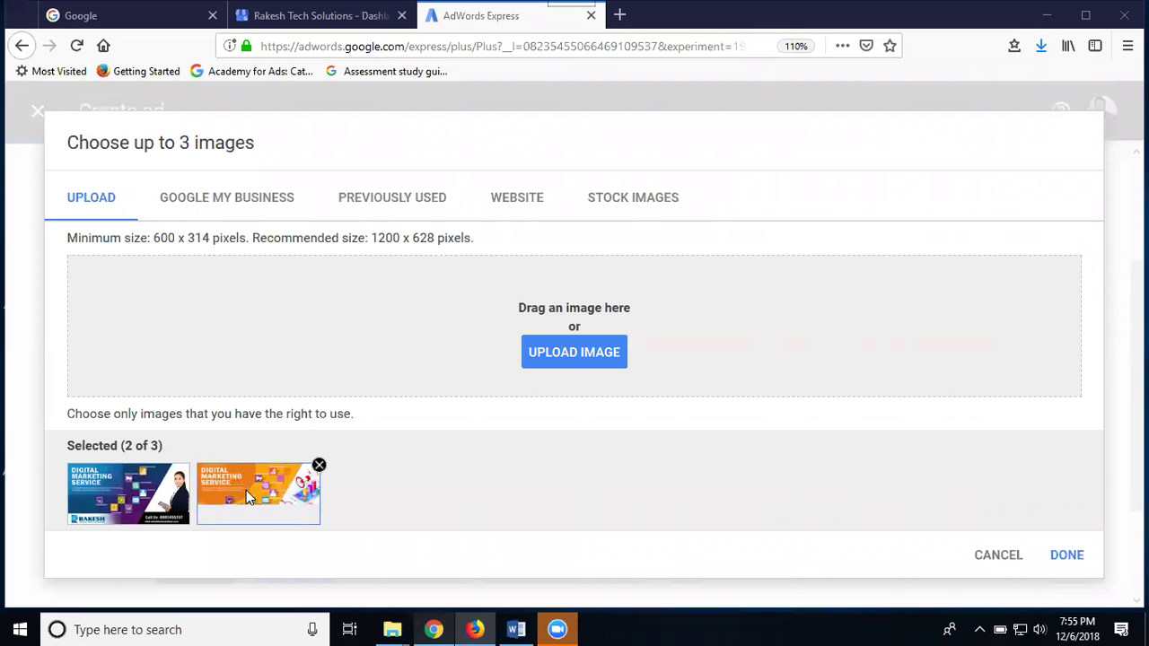
left_click(1063, 556)
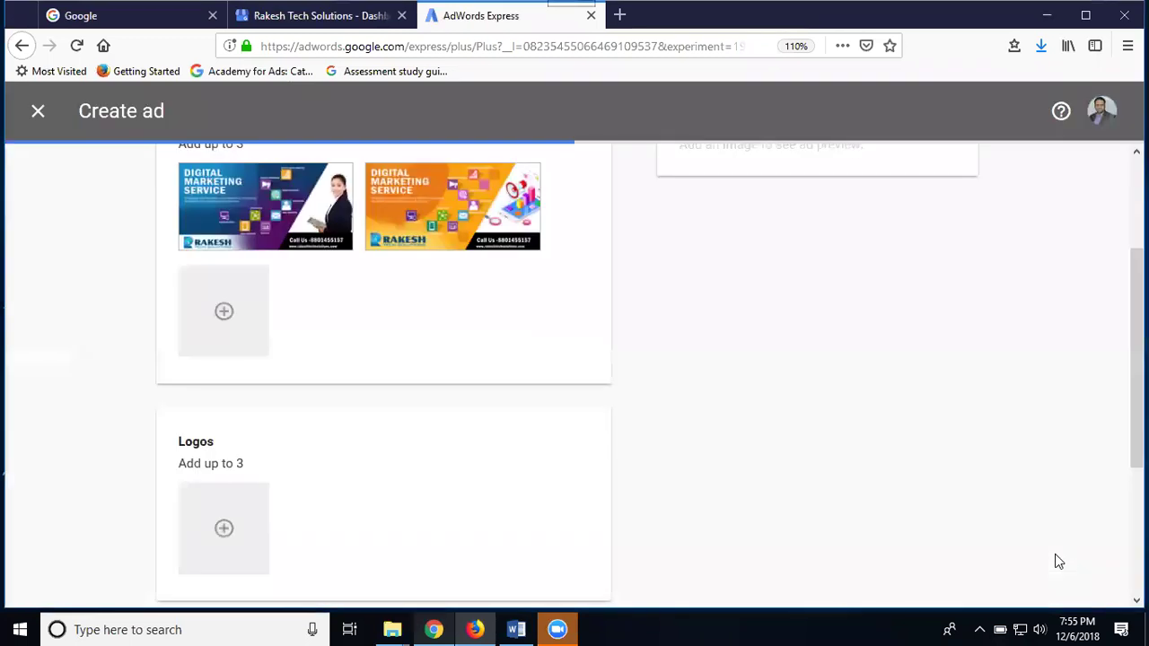
left_click(203, 537)
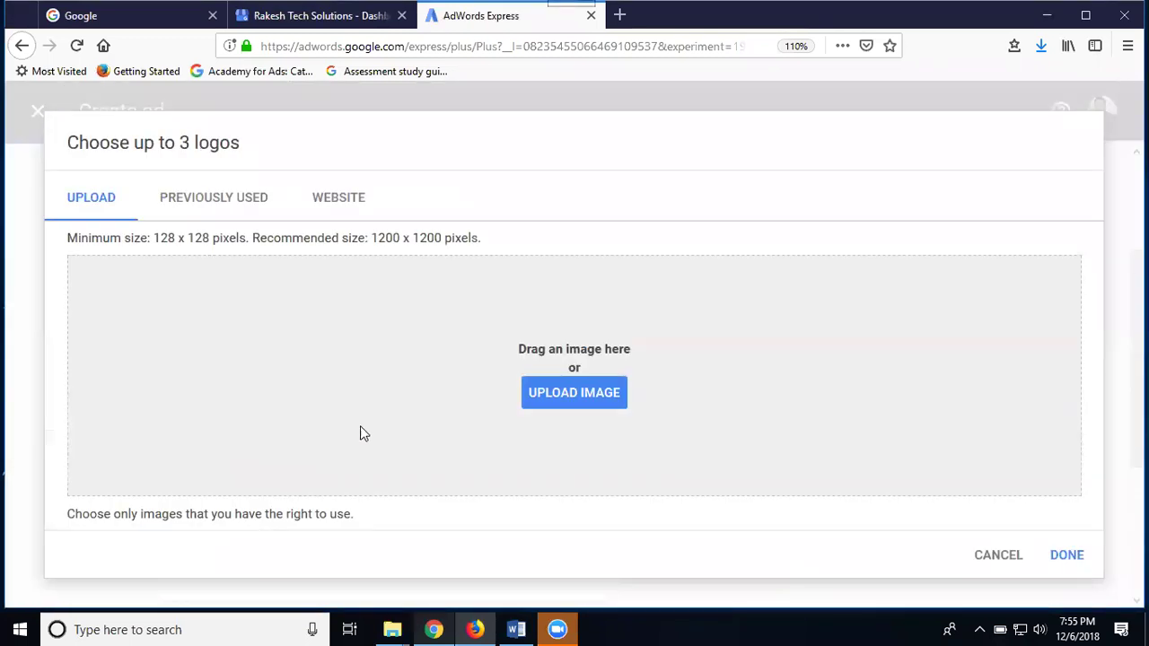
Upload the RAKESH Tech Solutions logo file from the new logo rts folder into Logos
left_click(557, 392)
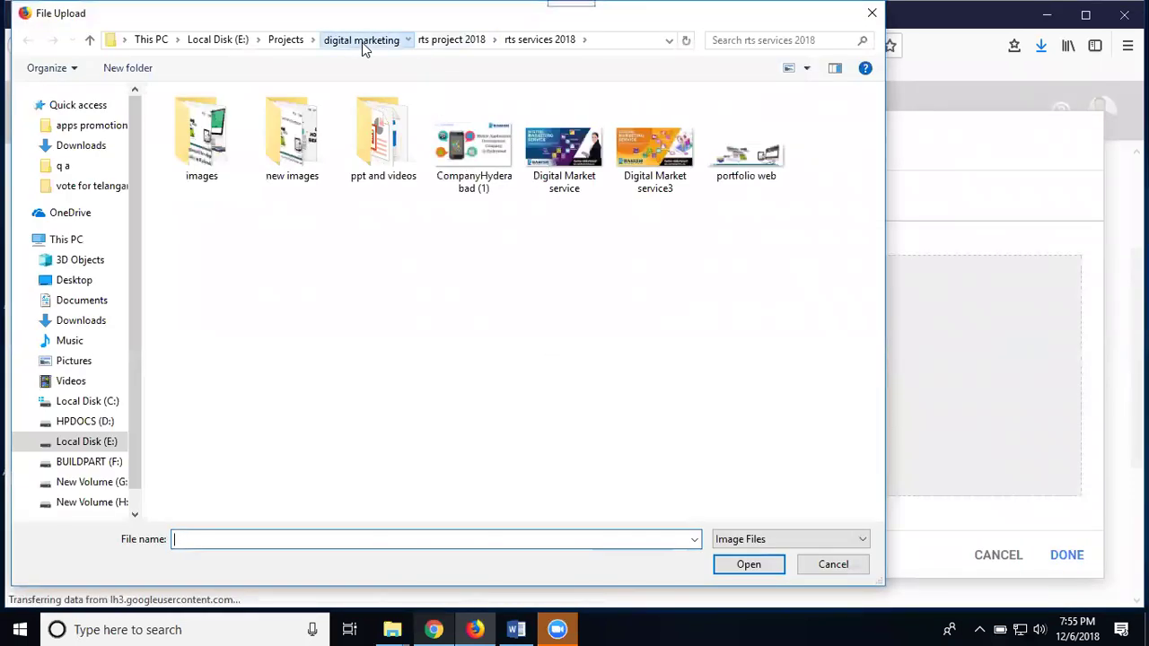
left_click(362, 40)
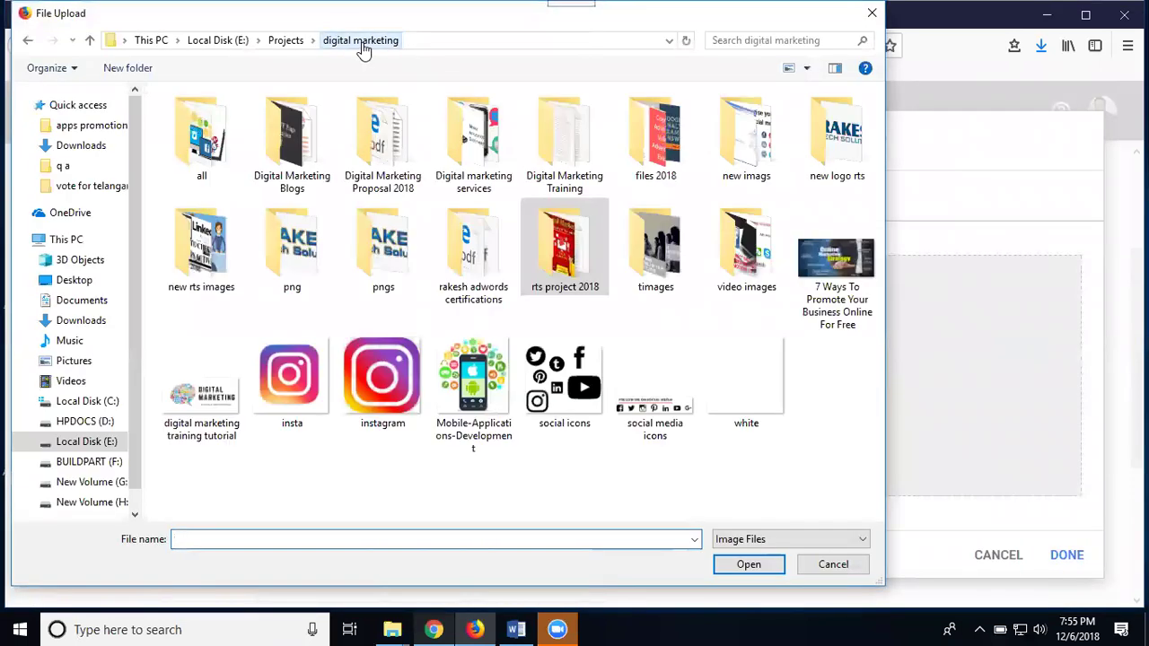
double_click(814, 158)
left_click(316, 154)
double_click(316, 155)
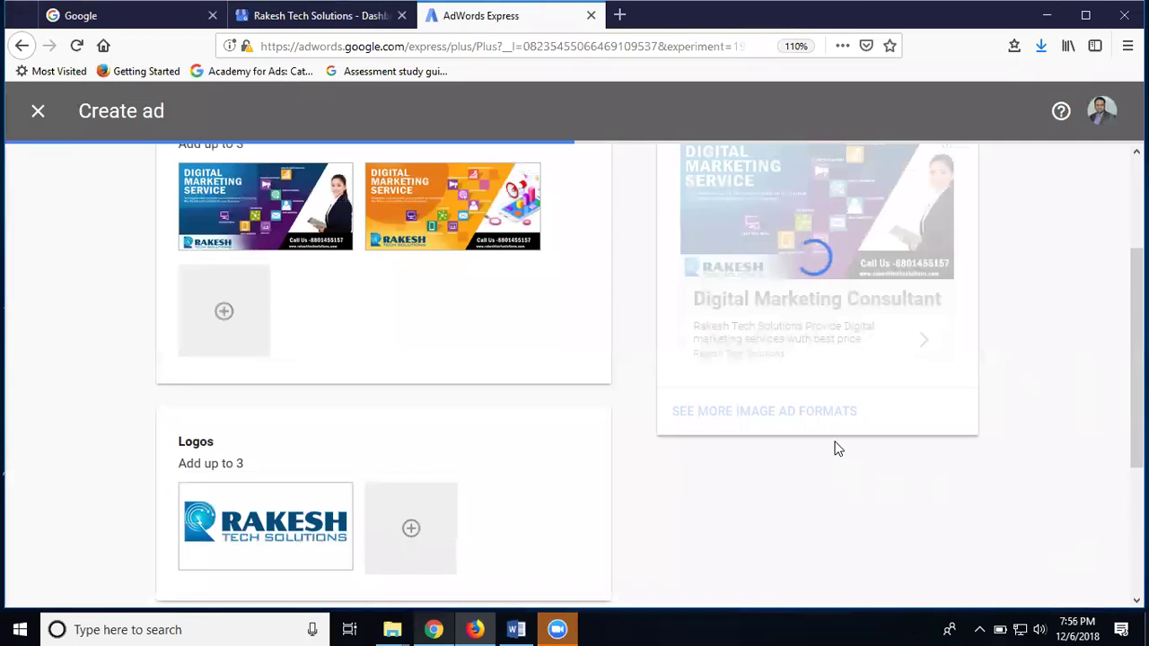
Browse the additional image ad format previews, then close the previews dialog
left_click(826, 415)
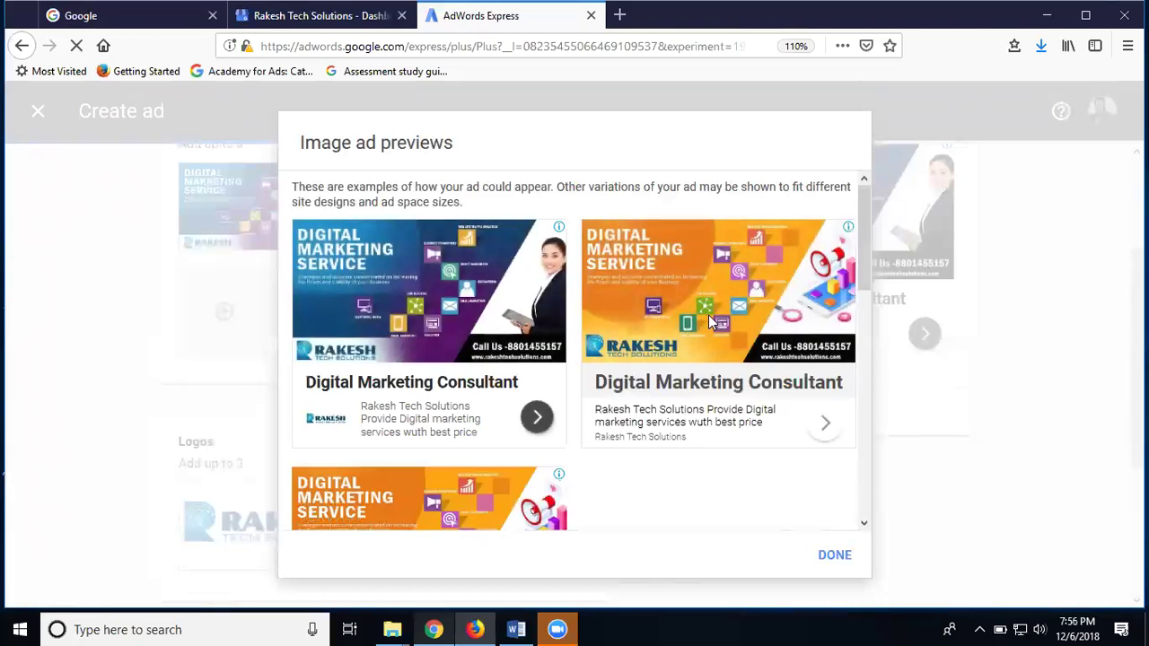
scroll(709, 315, "down", 5)
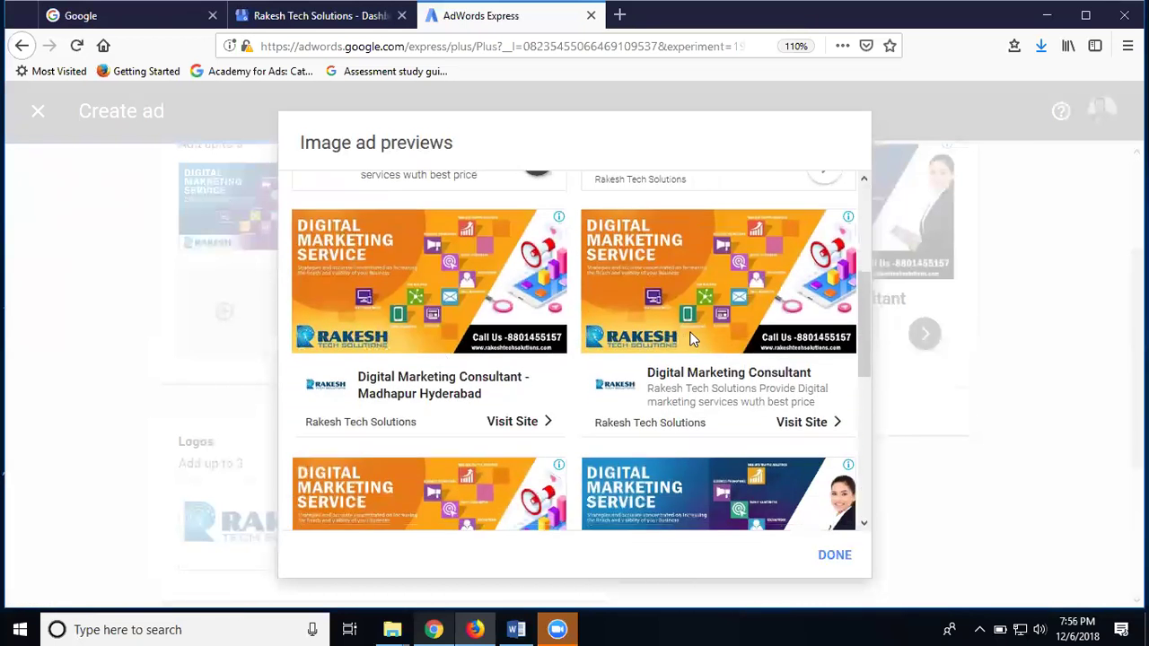
scroll(695, 331, "down", 3)
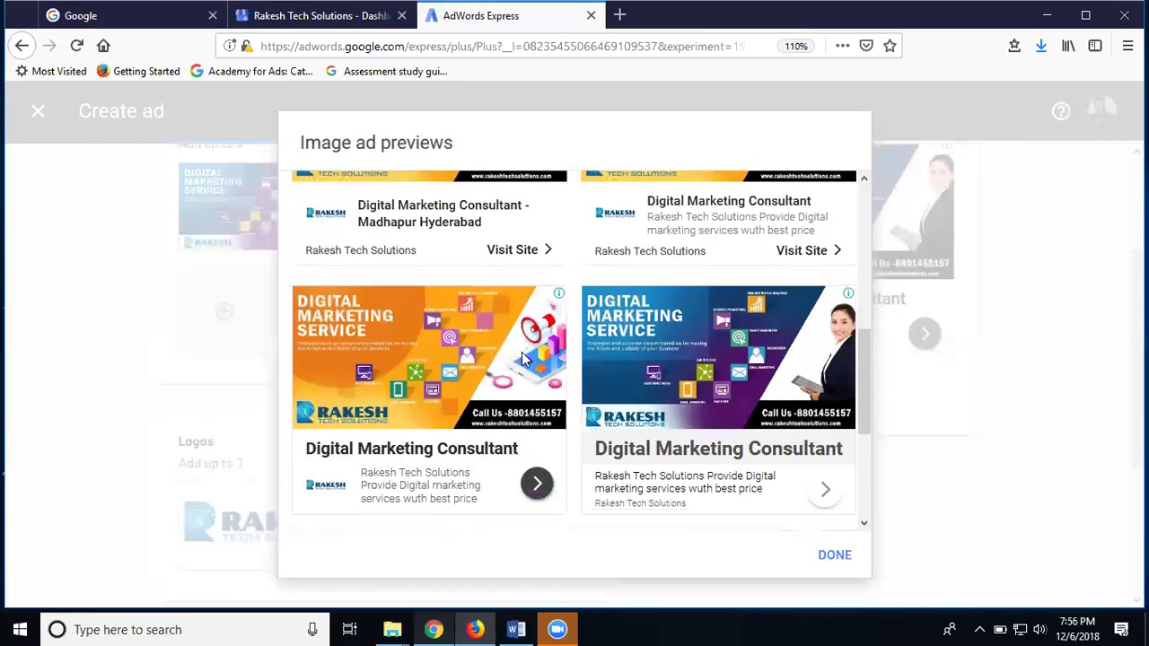
scroll(725, 366, "down", 4)
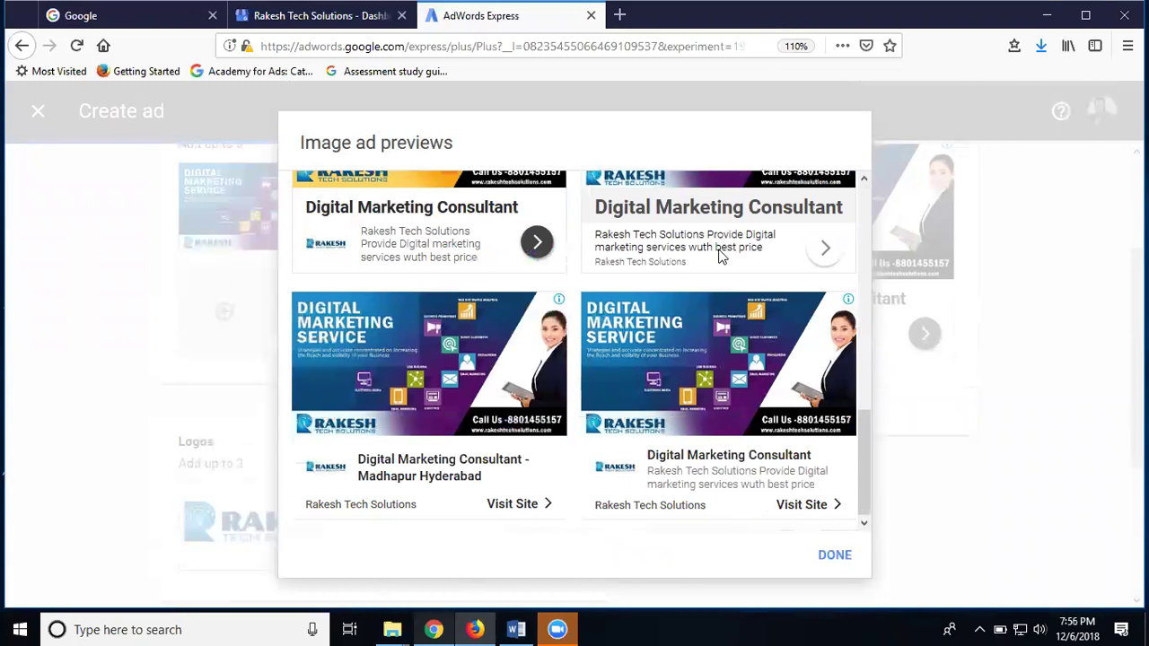
scroll(487, 320, "up", 2)
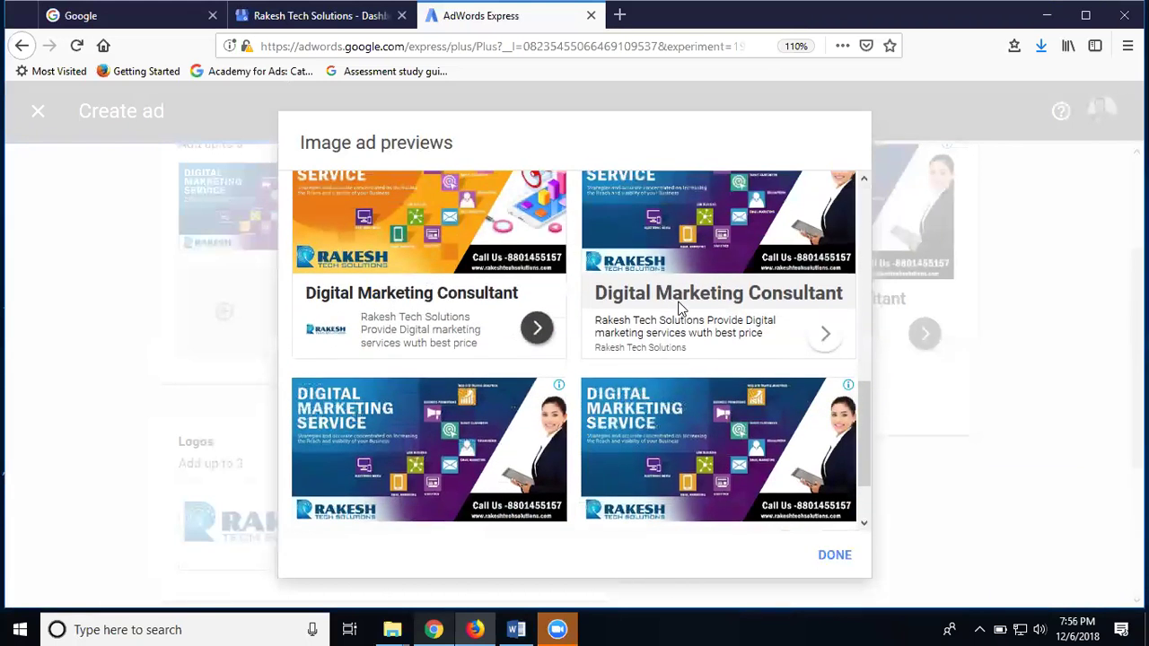
scroll(679, 314, "down", 3)
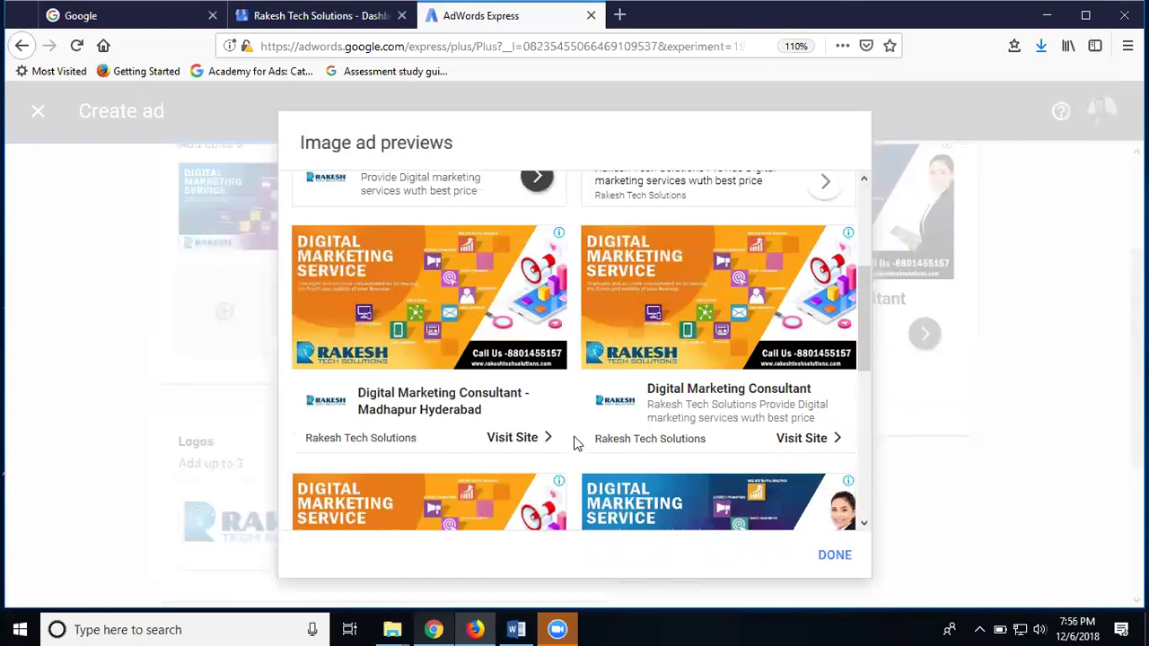
scroll(588, 432, "up", 3)
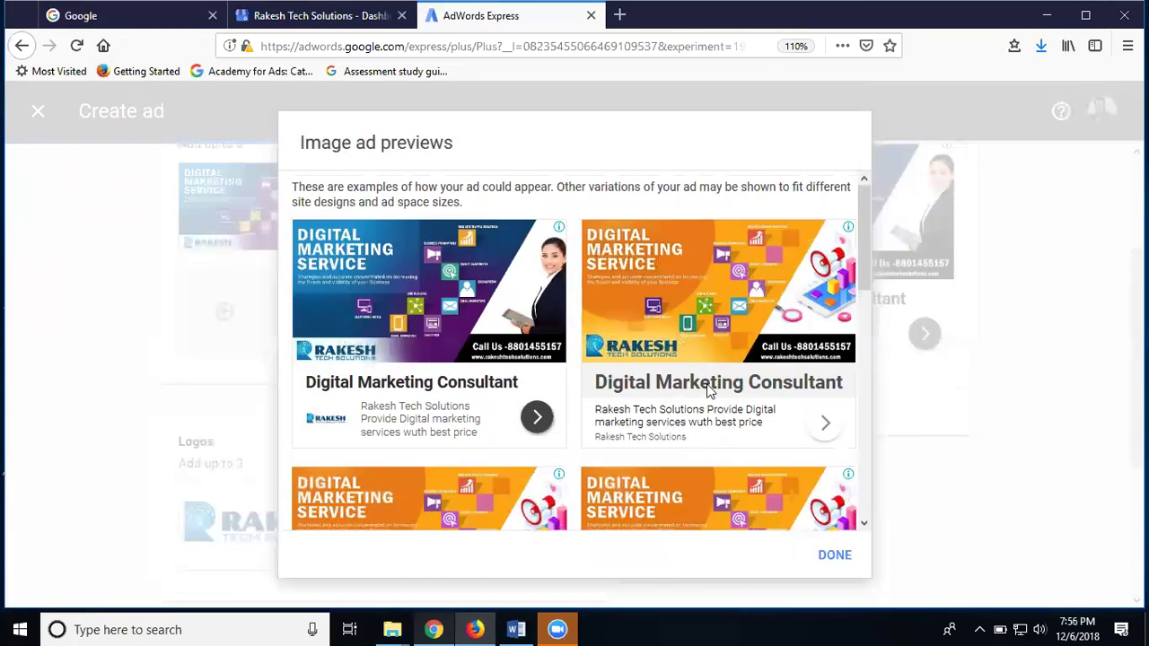
left_click(828, 562)
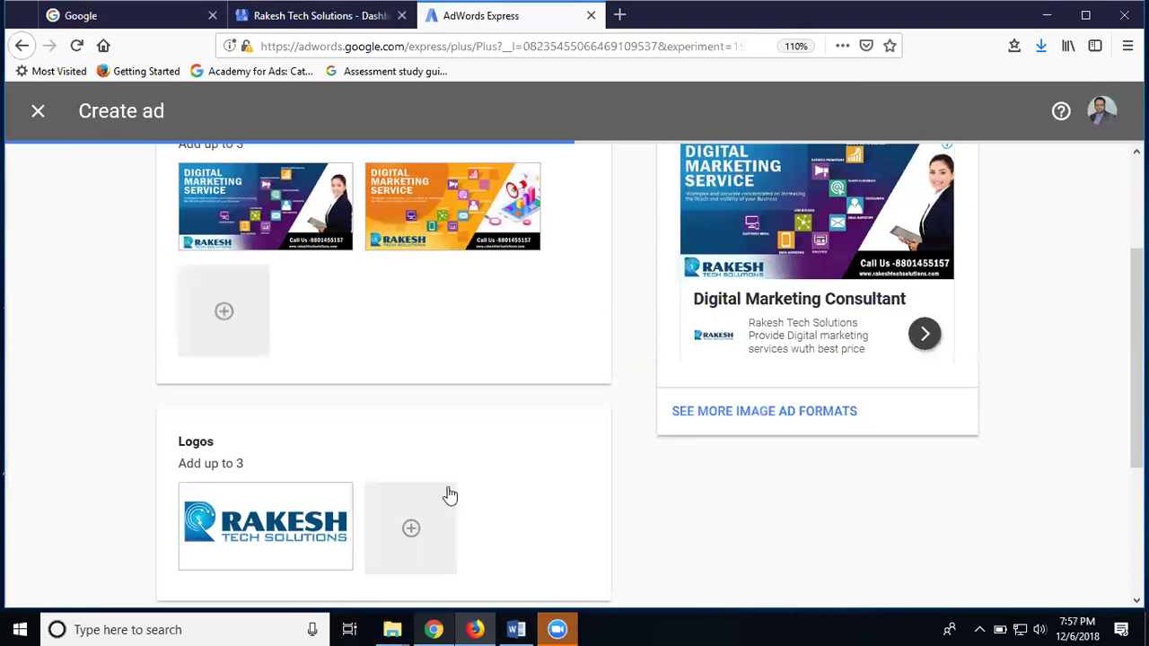
scroll(436, 482, "down", 3)
Save the images and logo, then preview the ad on Google Maps and partner sites
left_click(316, 446)
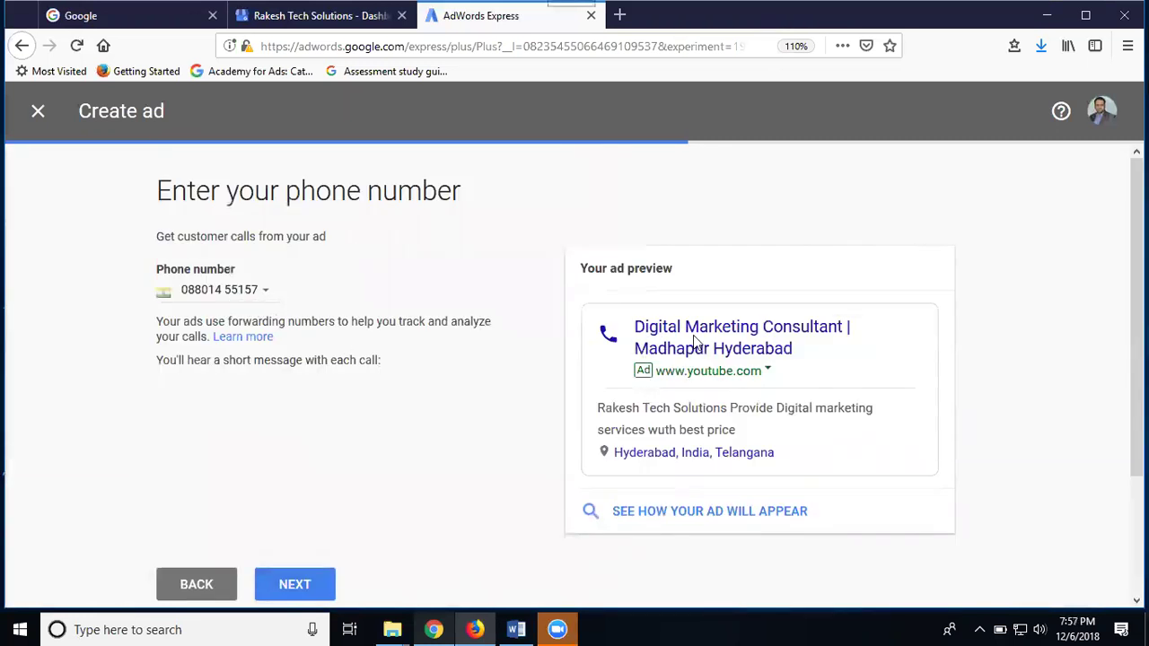
scroll(679, 373, "down", 2)
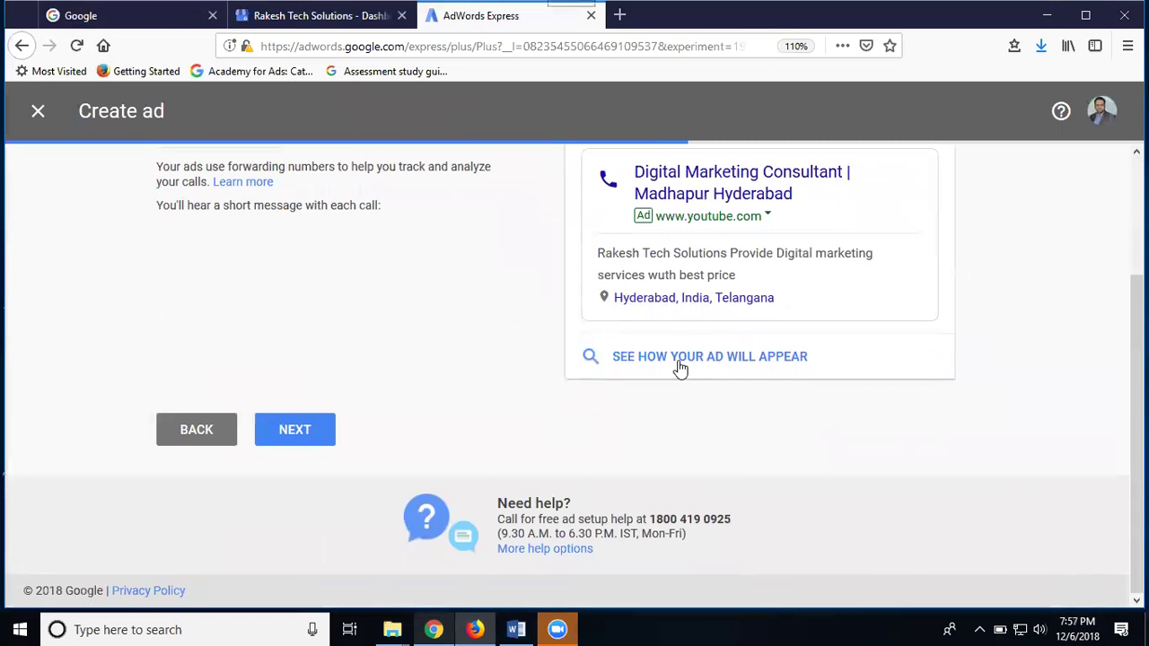
left_click(680, 363)
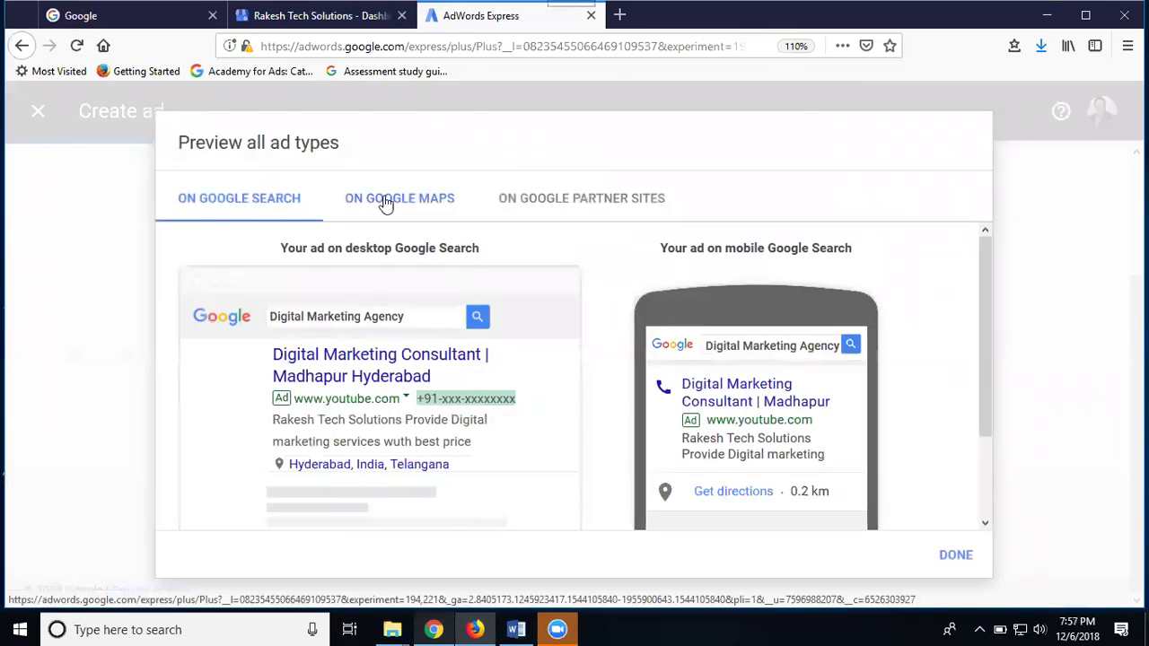
left_click(384, 198)
left_click(556, 199)
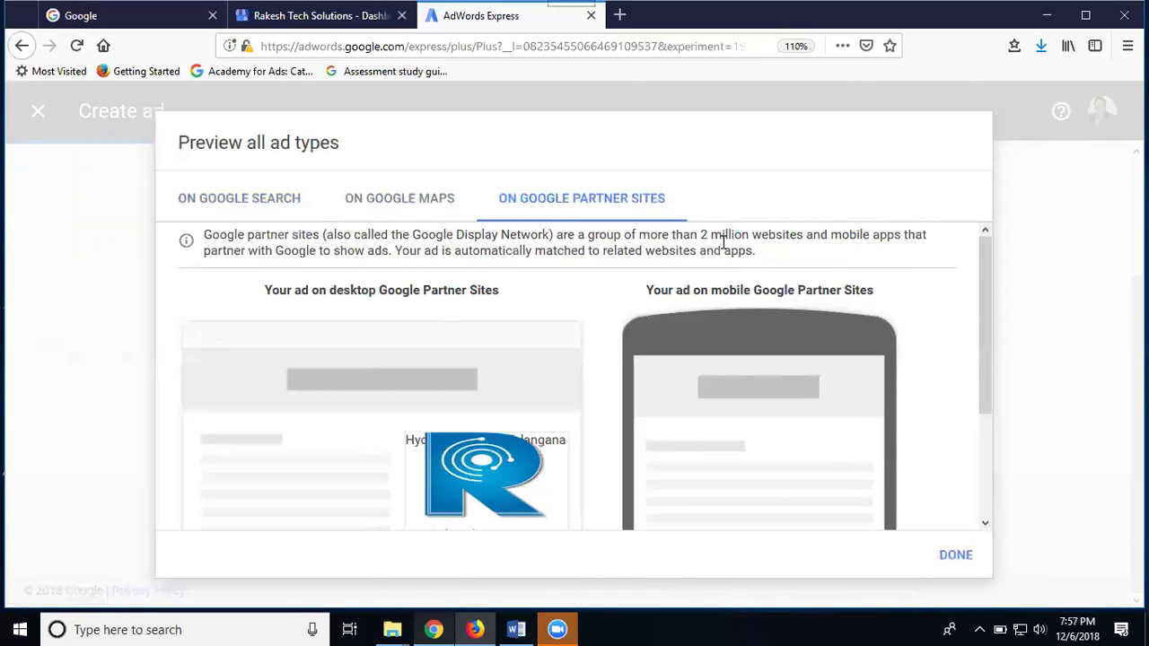
Close the ad previews and accept the prefilled business phone number
scroll(802, 392, "down", 3)
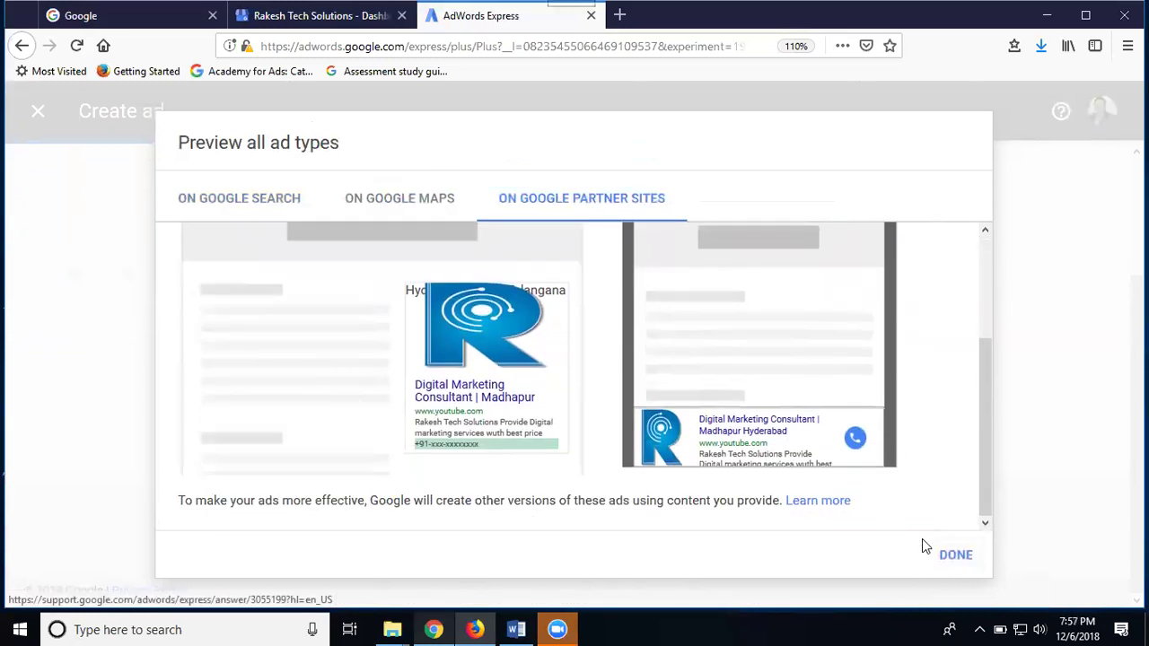
left_click(953, 556)
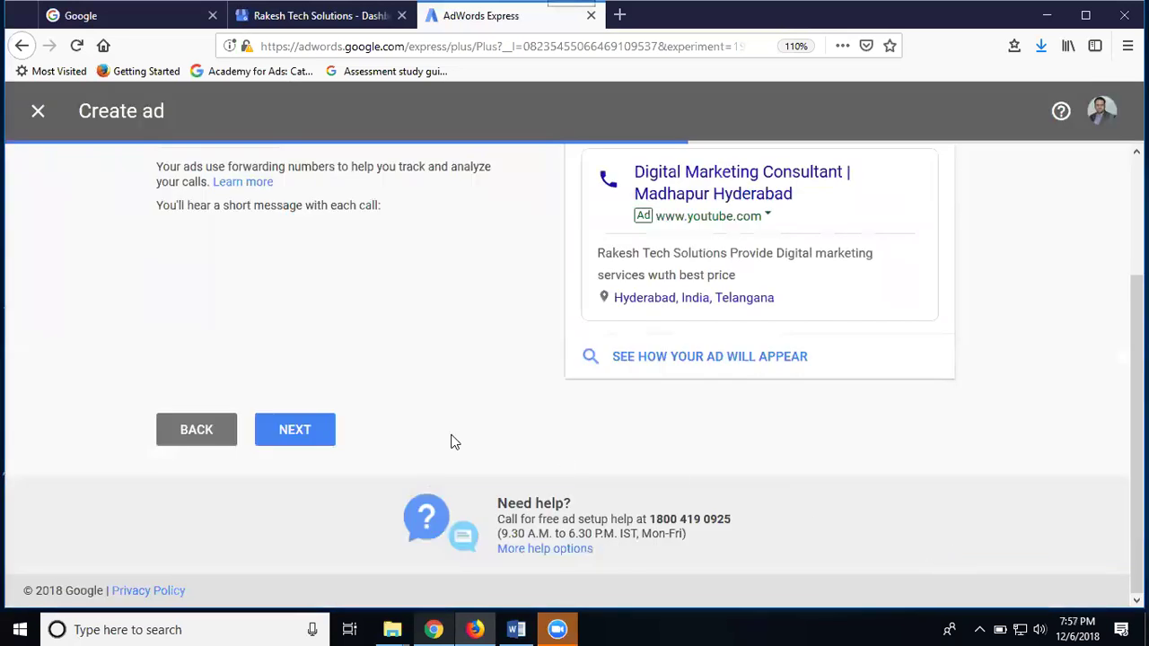
left_click(289, 431)
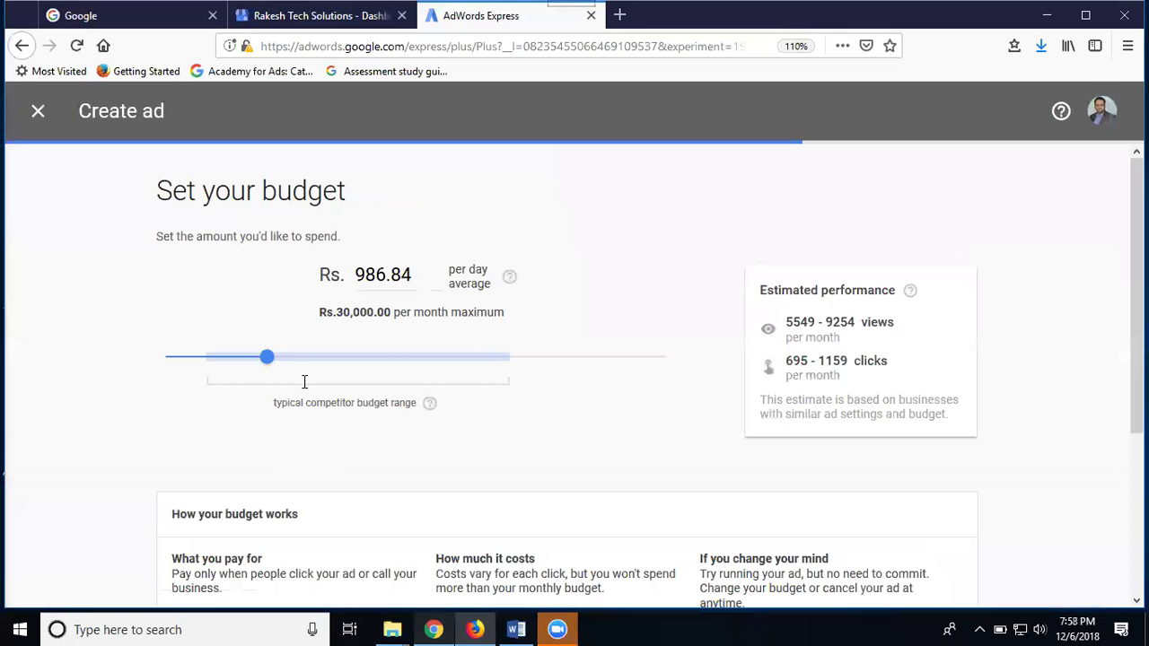
Replace the suggested 986.84 daily budget with Rs. 40 and save it
left_click(385, 268)
double_click(385, 268)
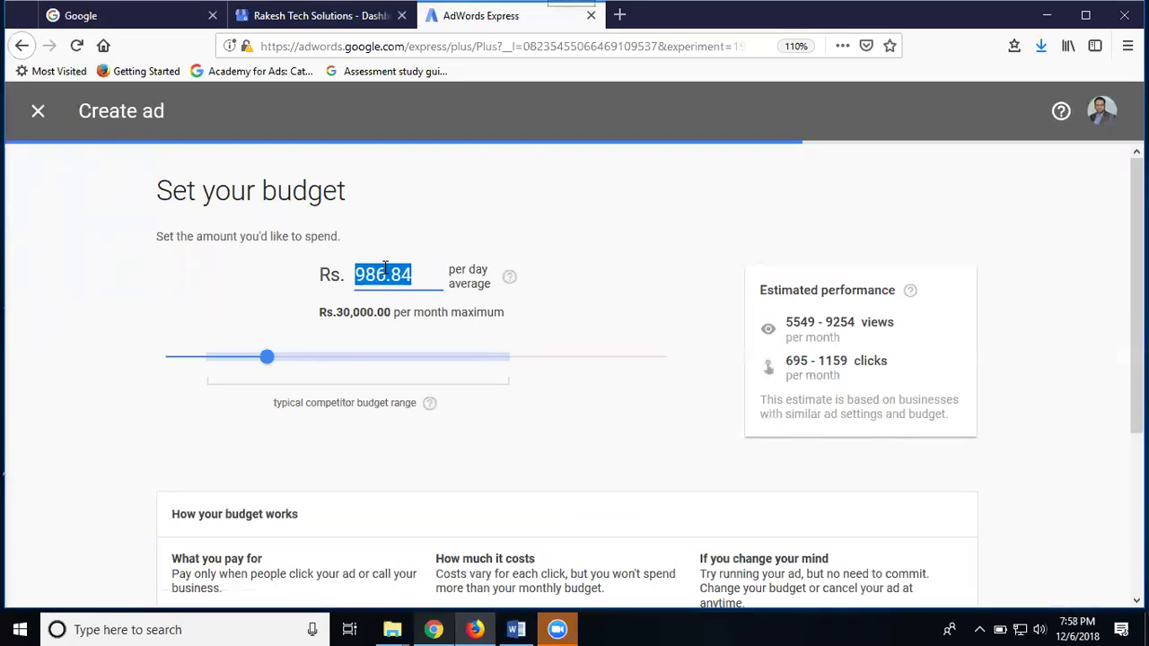
type("40")
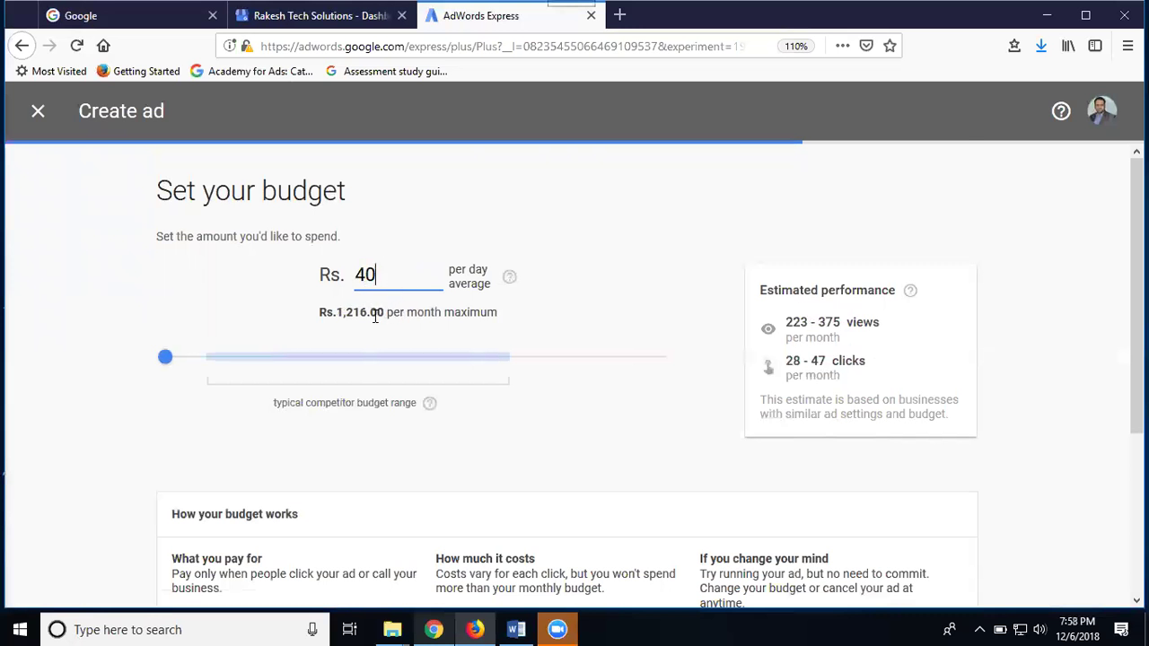
scroll(375, 316, "down", 3)
left_click(321, 438)
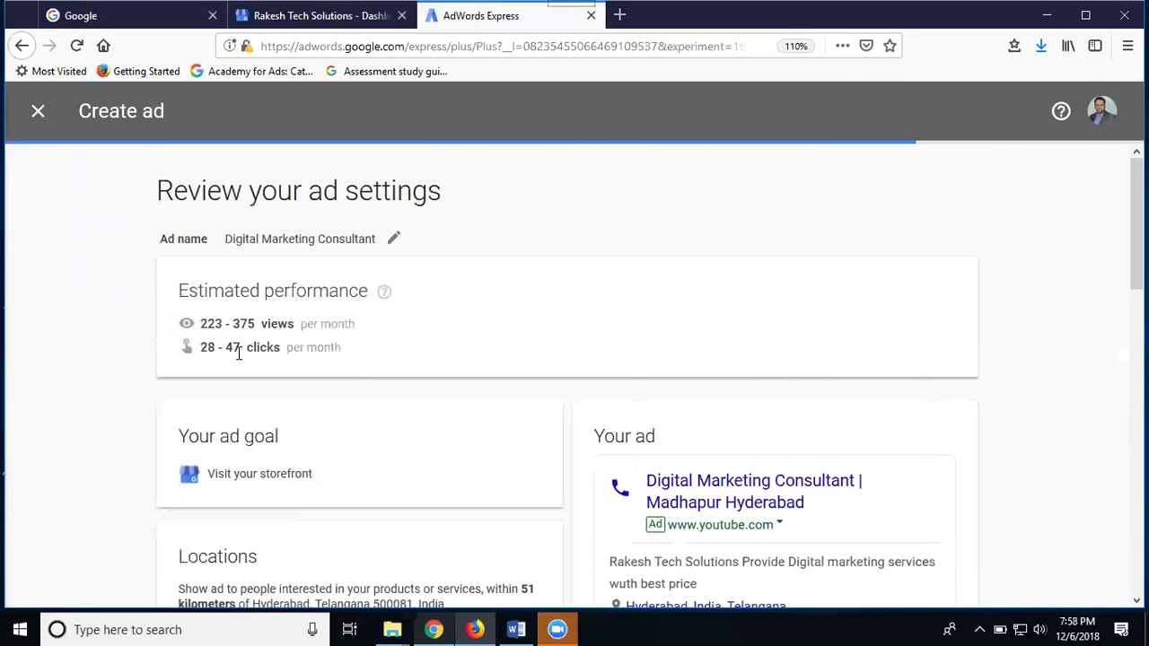
Look over the Review your ad settings page and confirm the settings
scroll(258, 353, "down", 3)
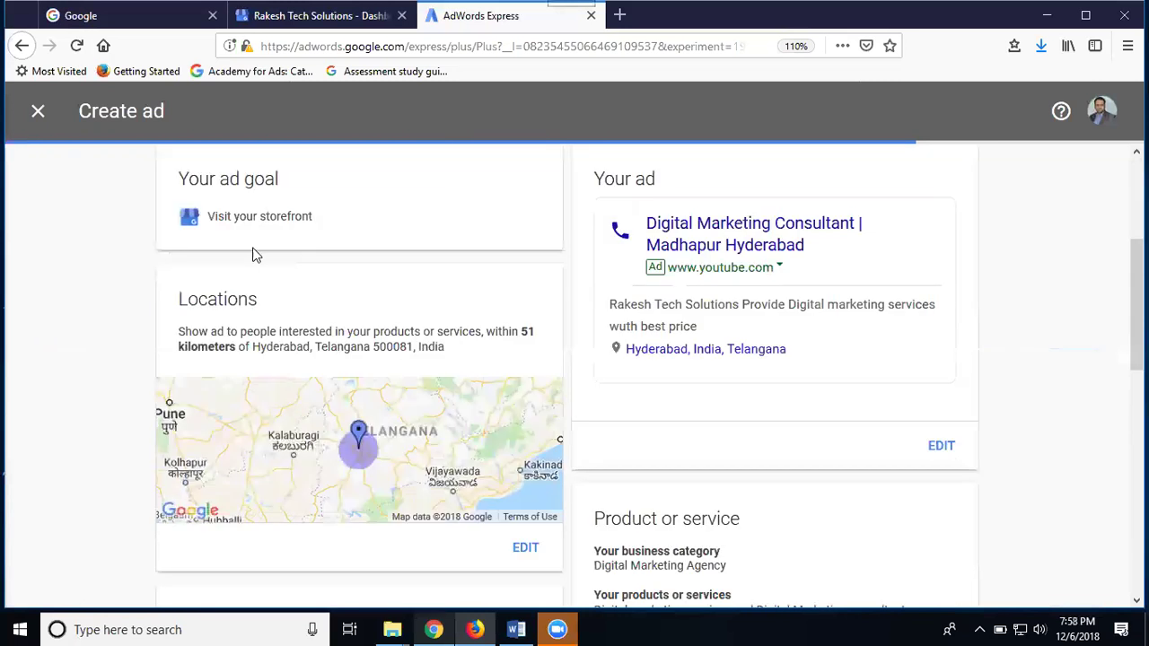
scroll(695, 279, "down", 2)
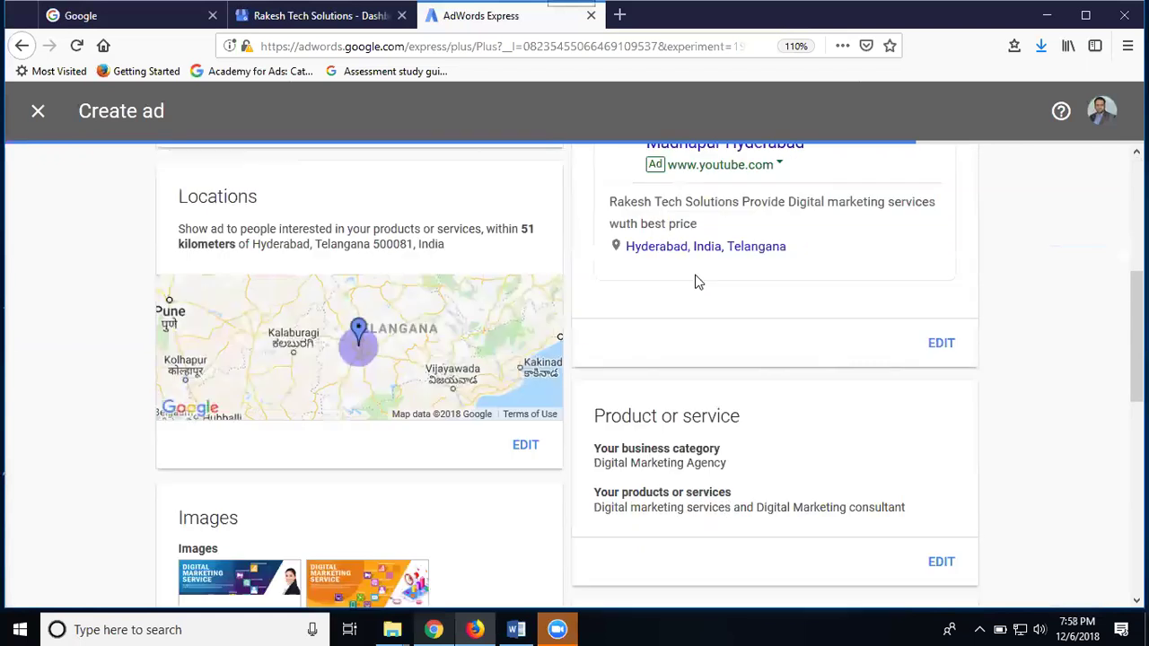
scroll(694, 279, "up", 2)
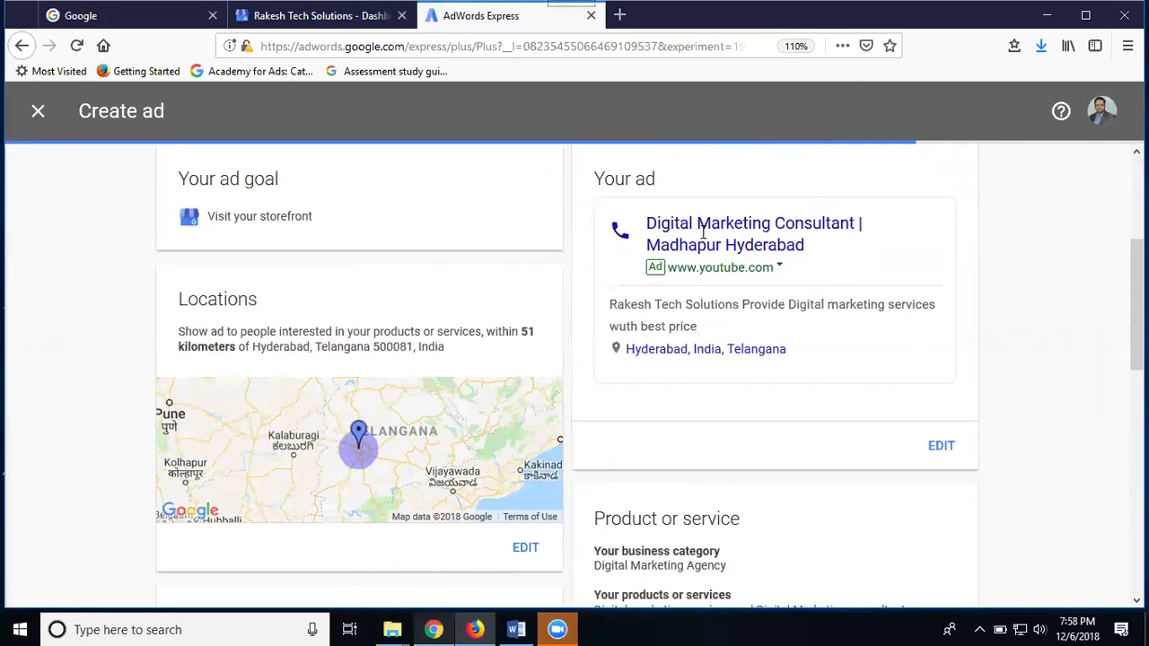
scroll(458, 359, "down", 5)
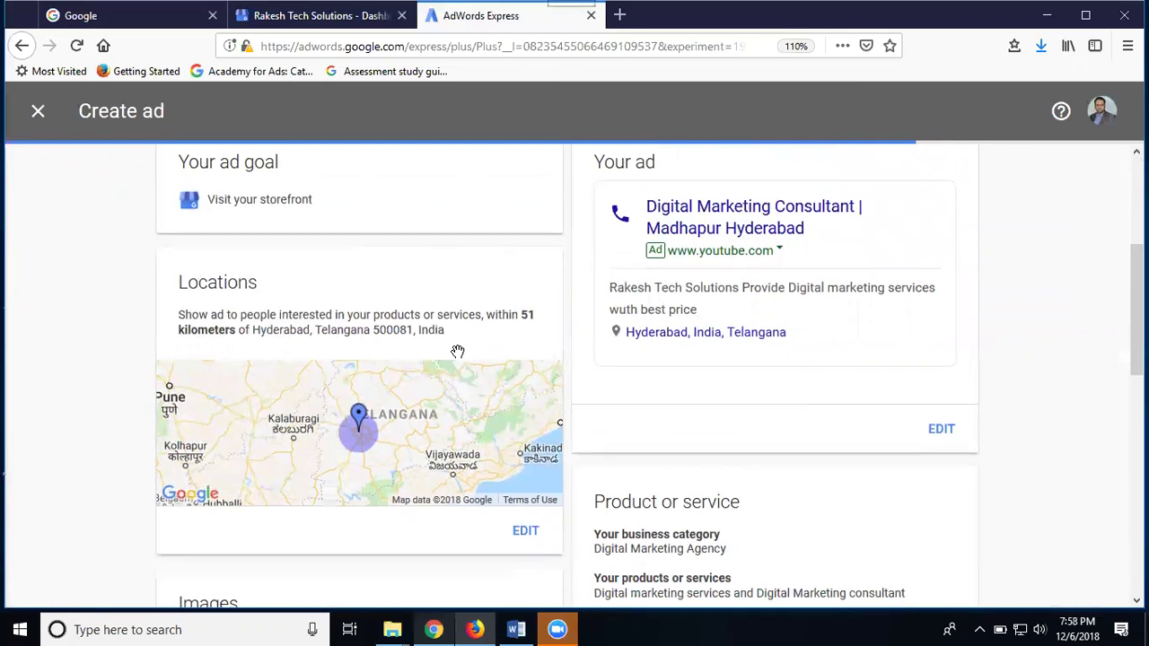
scroll(457, 359, "down", 3)
scroll(620, 283, "up", 2)
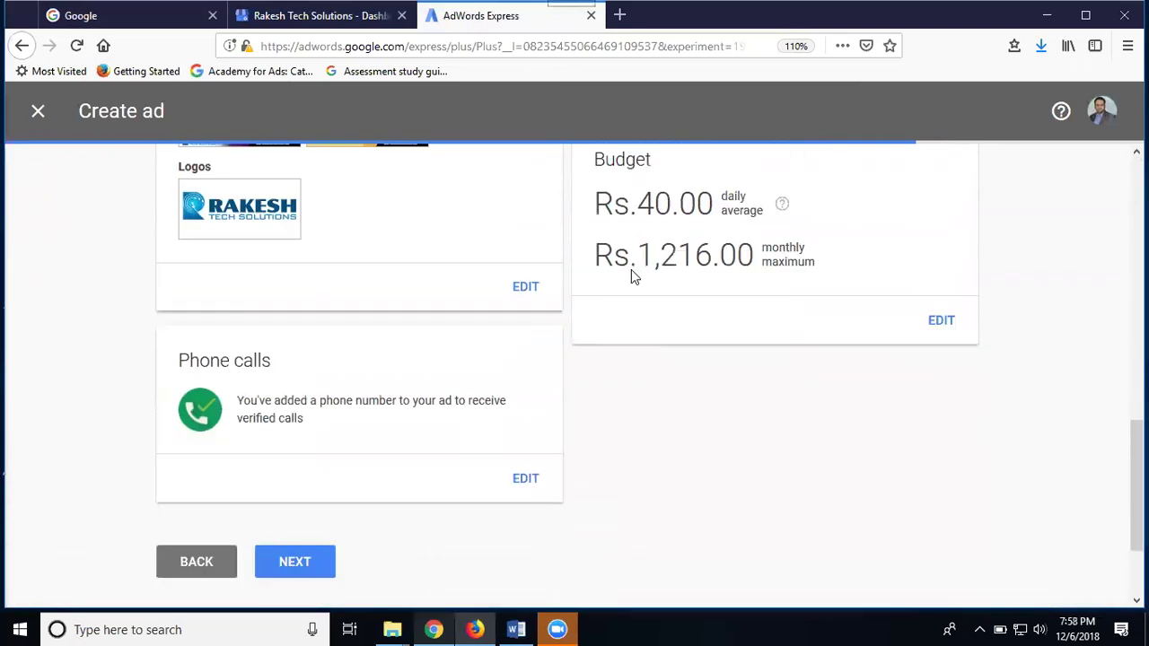
scroll(610, 224, "down", 2)
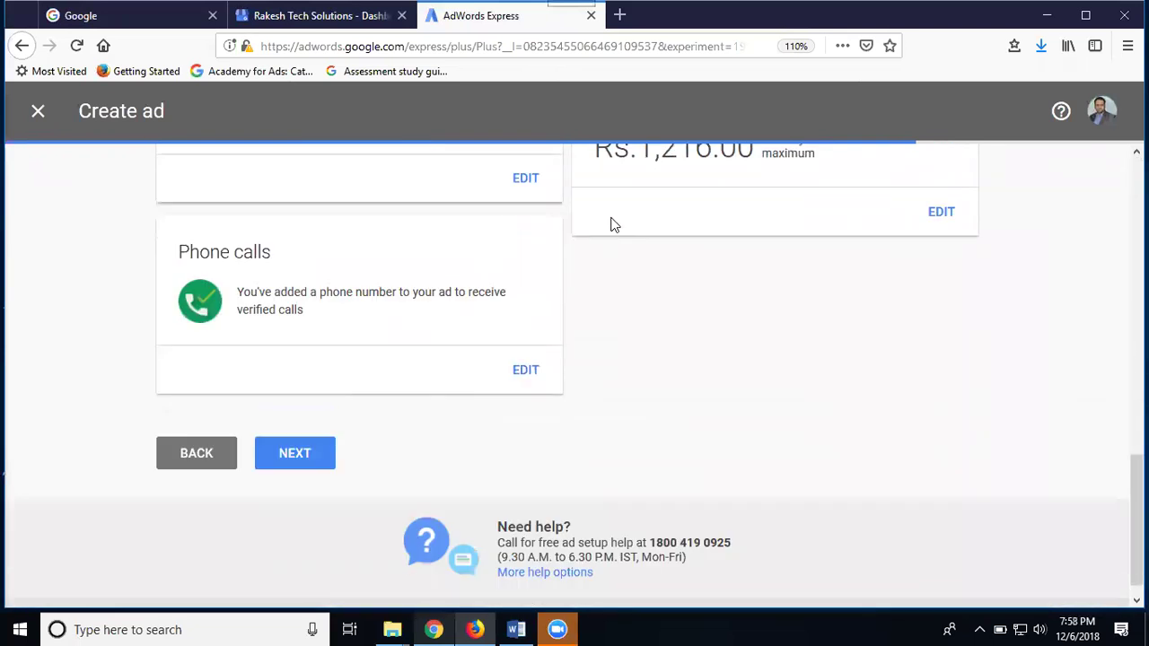
left_click(308, 456)
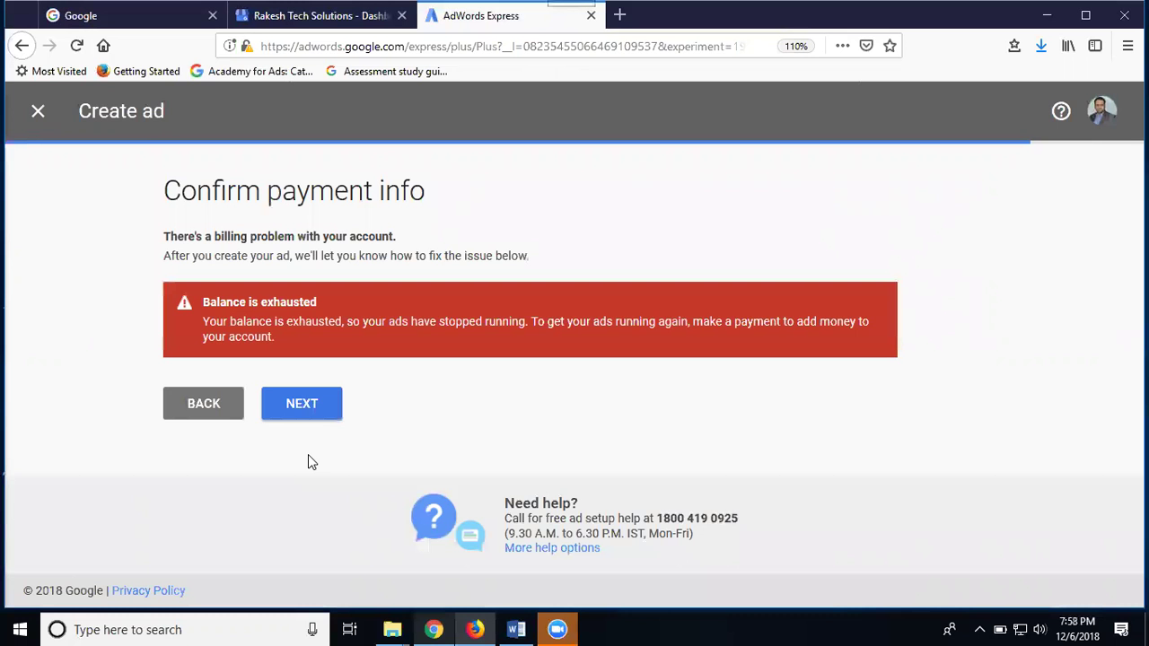
Continue past Confirm payment info to finish the ad and reach the dashboard
left_click(289, 408)
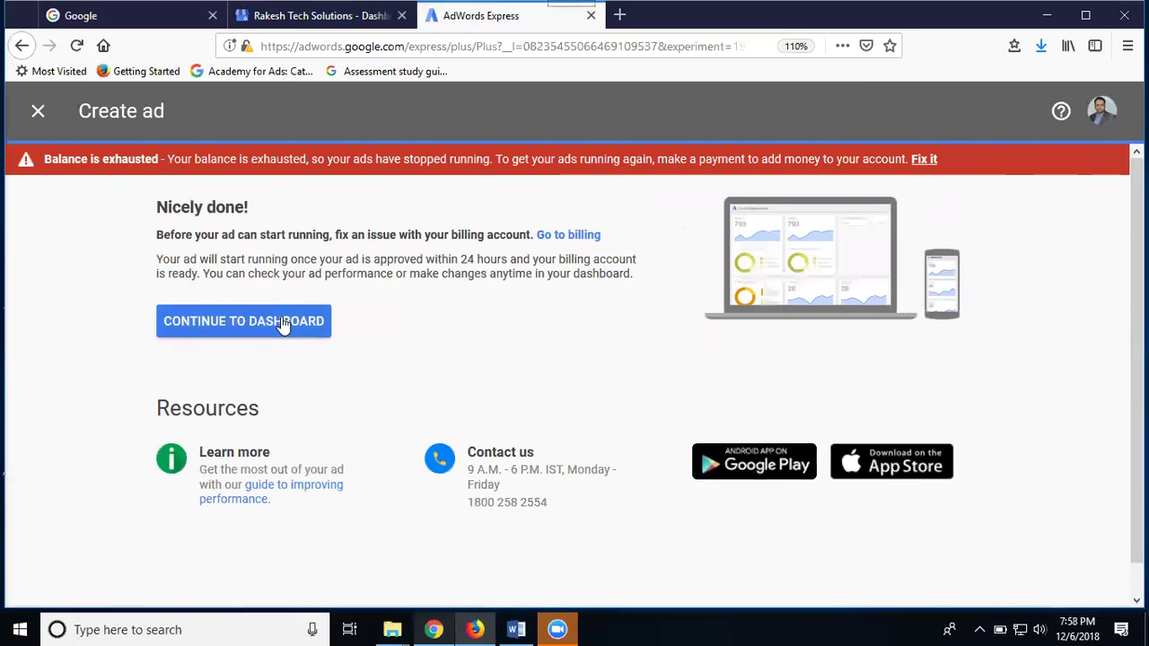
left_click(283, 325)
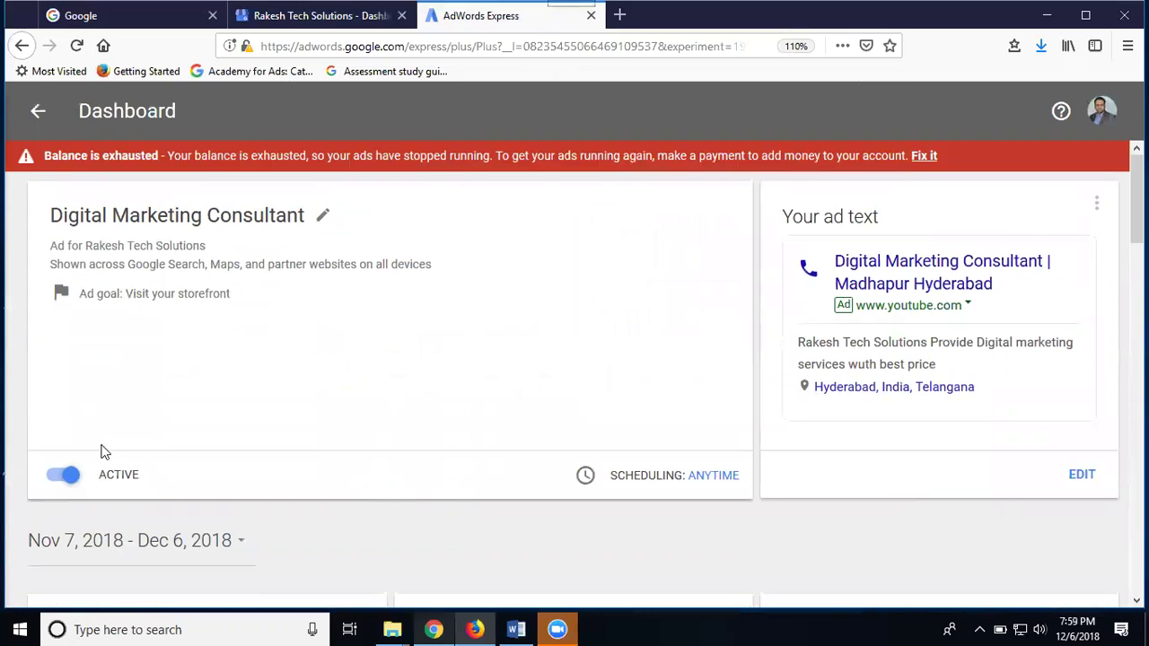
Deactivate the Digital Marketing Consultant ad, confirm it, and dismiss the survey
left_click(55, 473)
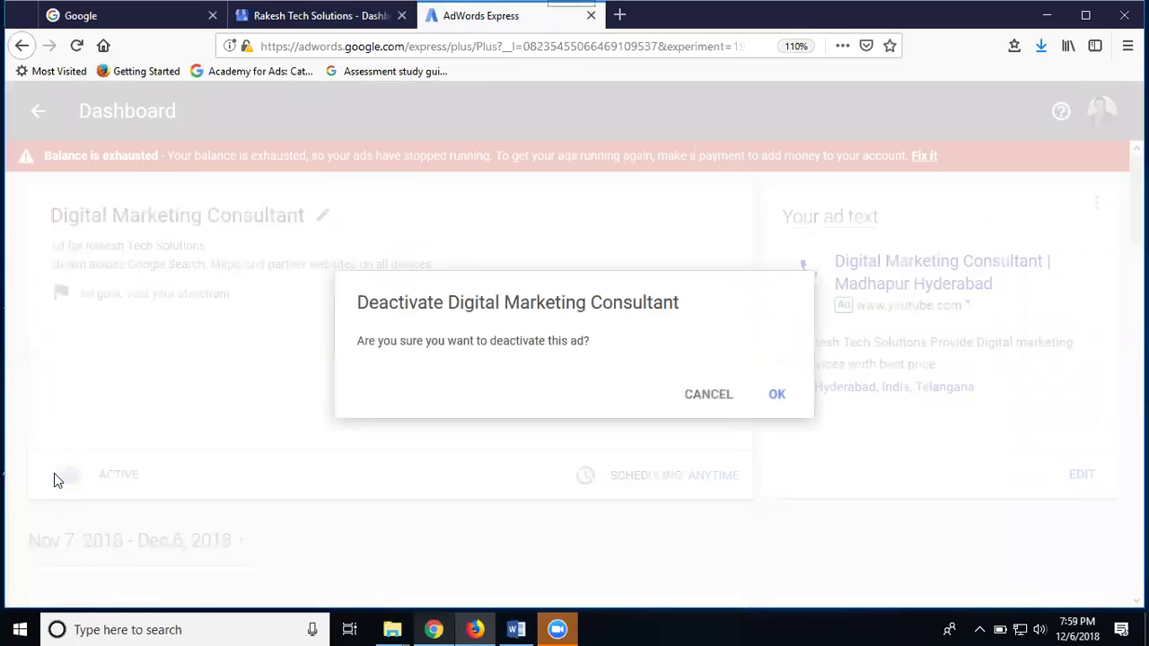
left_click(780, 397)
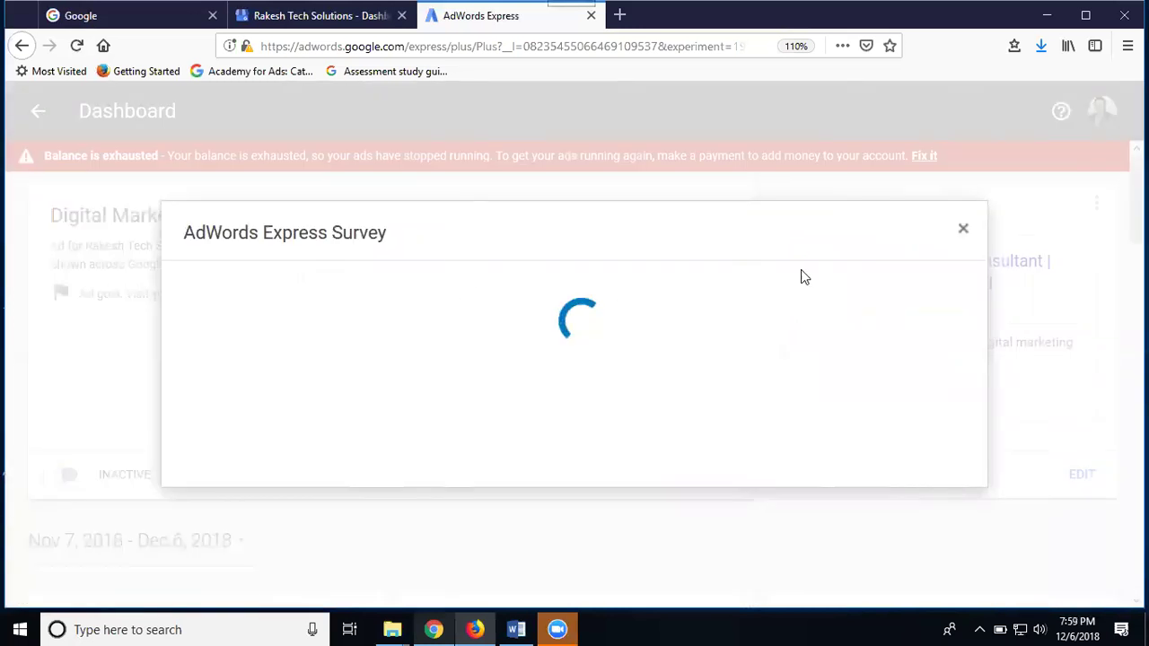
left_click(963, 230)
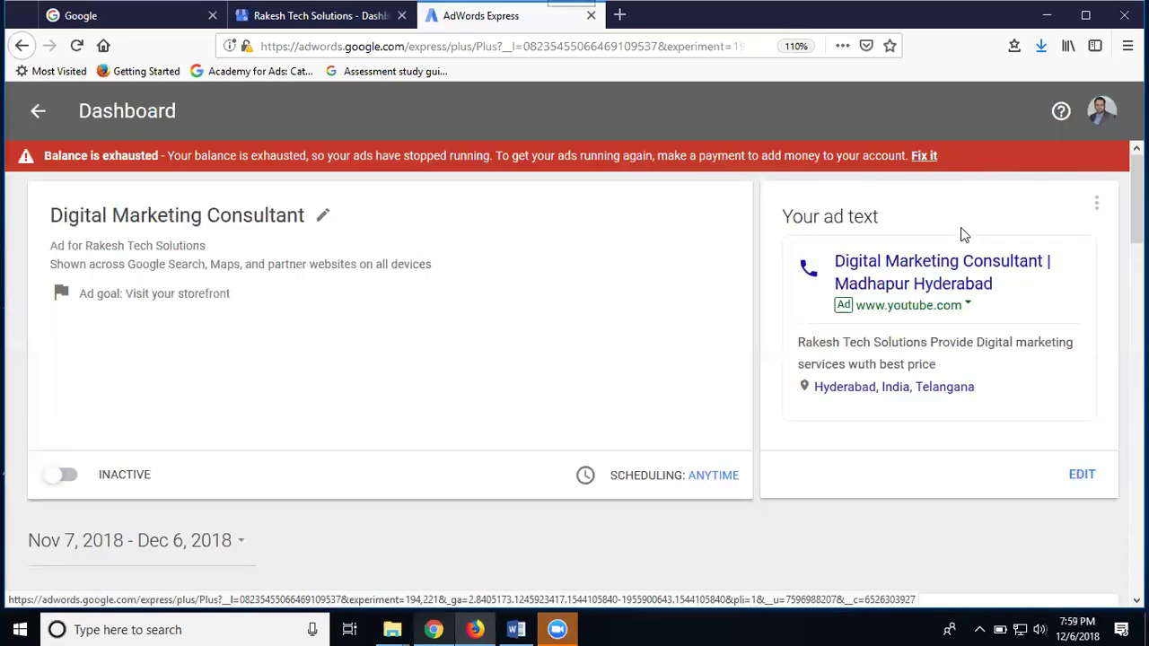